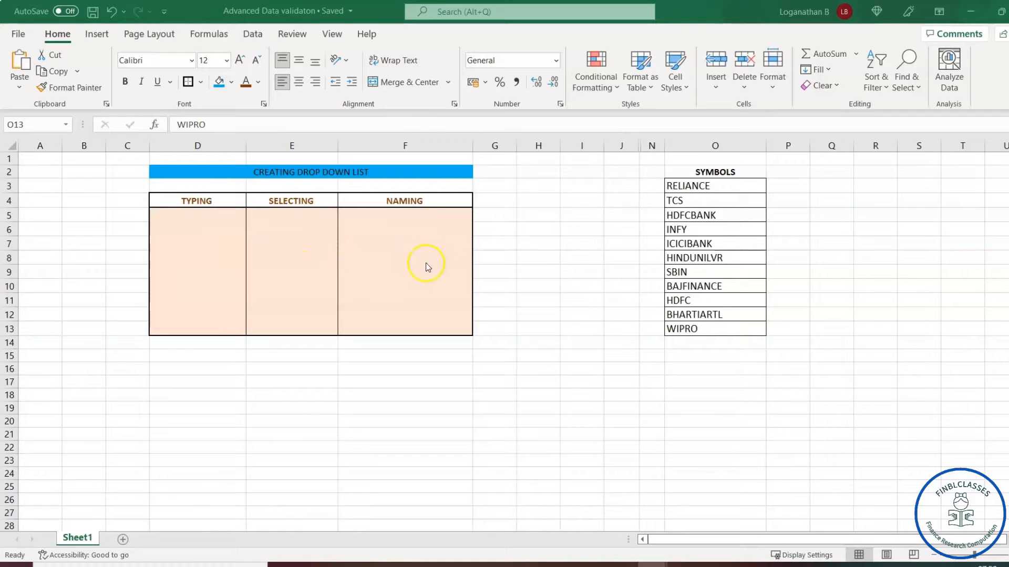
Select the TYPING cells D5:D13, open Data Validation and show the Allow choices
{"action": "left_click", "coordinate": [195, 217]}
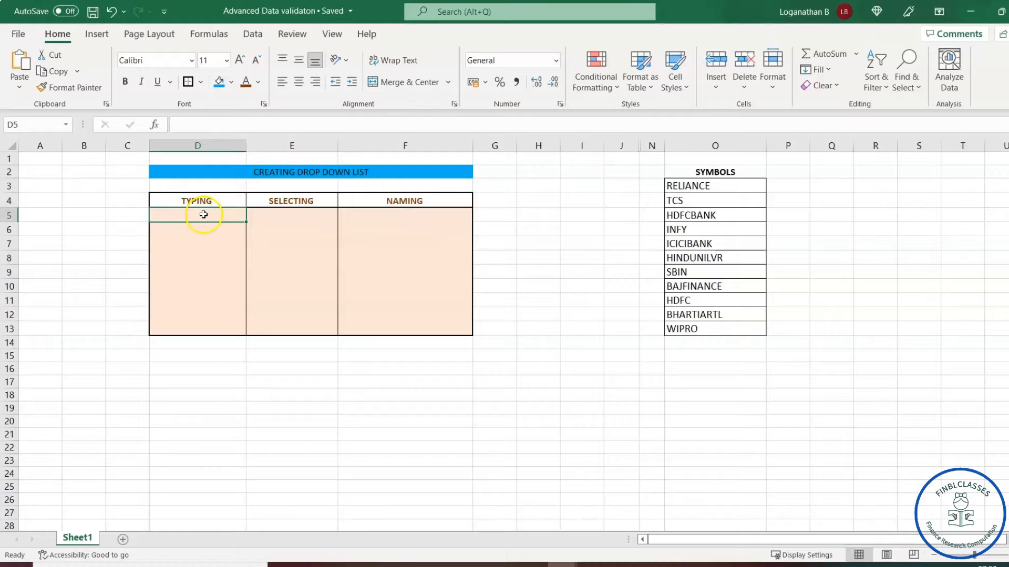
{"action": "left_click_drag", "start_coordinate": [203, 215], "coordinate": [210, 328]}
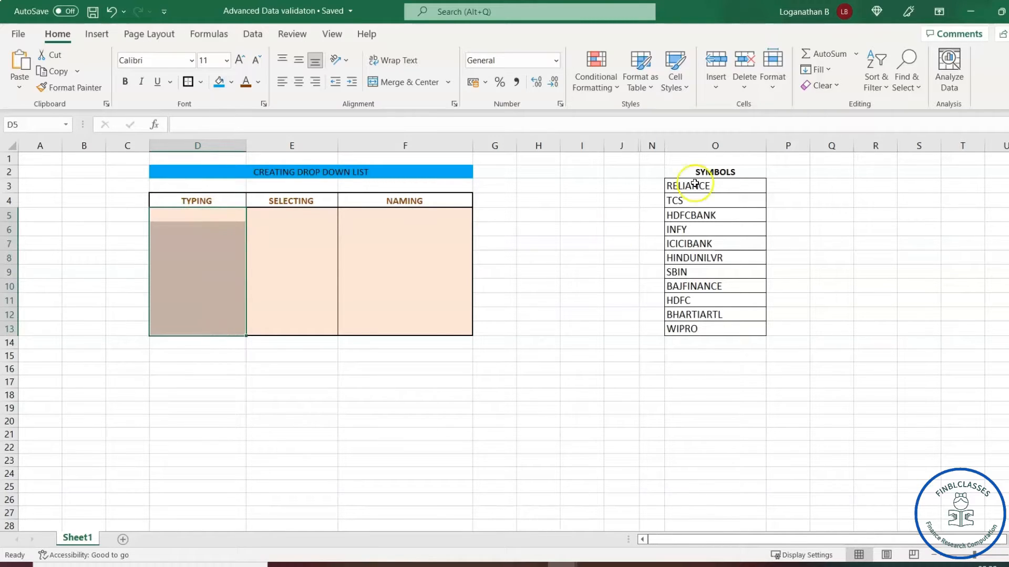
{"action": "left_click", "coordinate": [252, 34]}
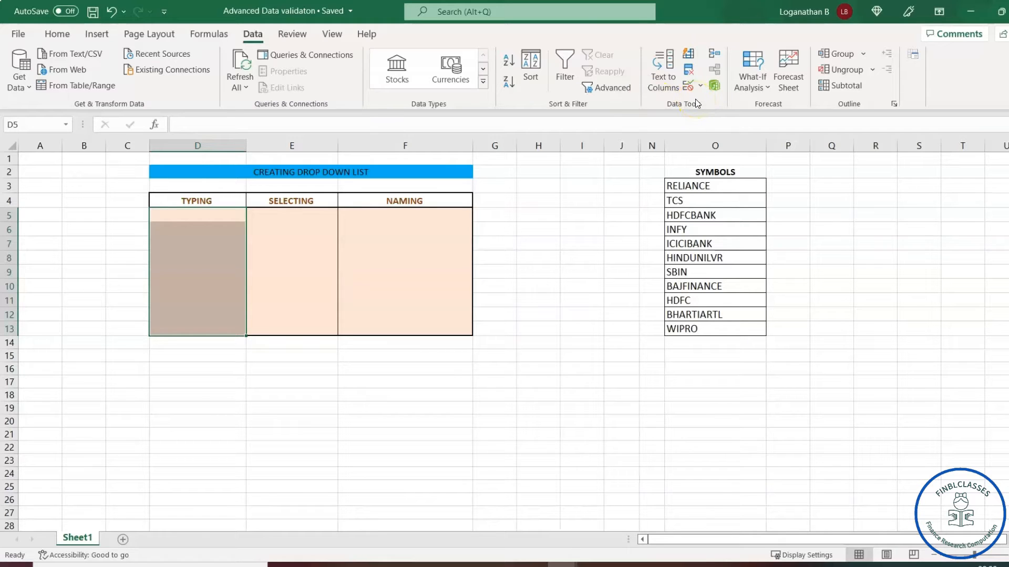
{"action": "left_click", "coordinate": [687, 86]}
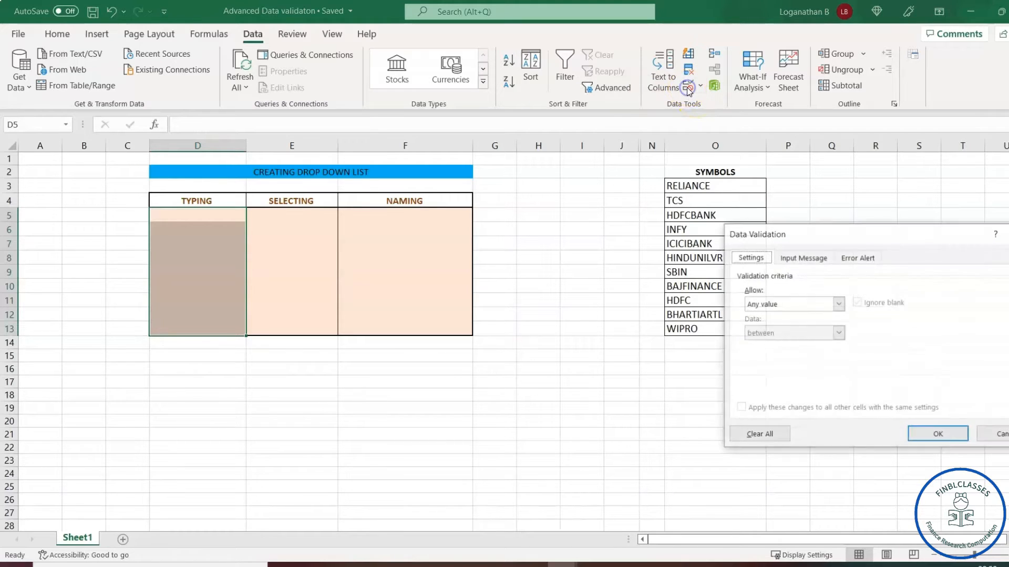
{"action": "left_click_drag", "start_coordinate": [856, 237], "coordinate": [639, 186]}
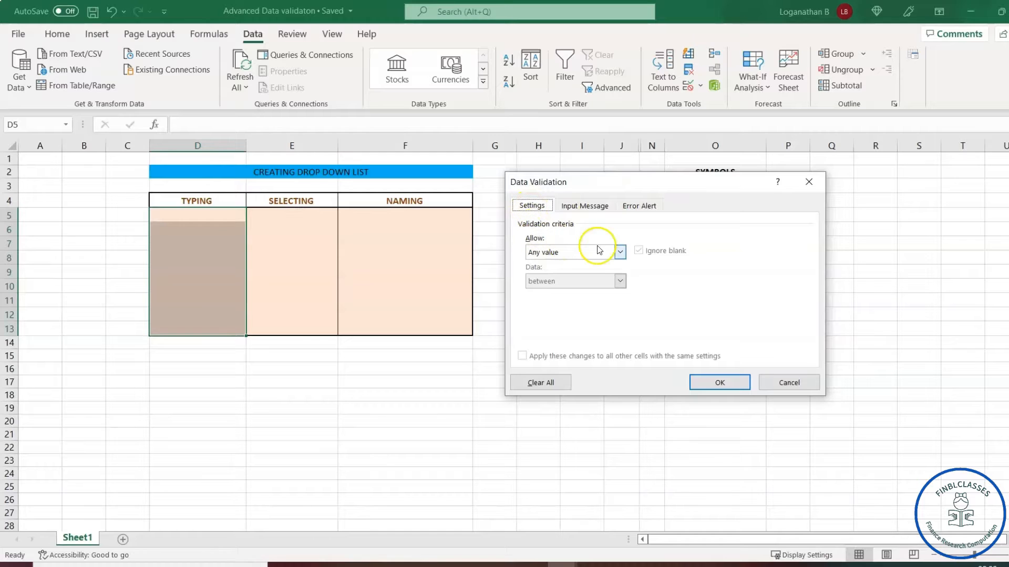
{"action": "left_click", "coordinate": [621, 253]}
Allow a List and type the comma-separated symbols RELIANCE, TCS, HDFCBANK, INFY, ICICIBANK, and so on, as its source
{"action": "left_click", "coordinate": [562, 293]}
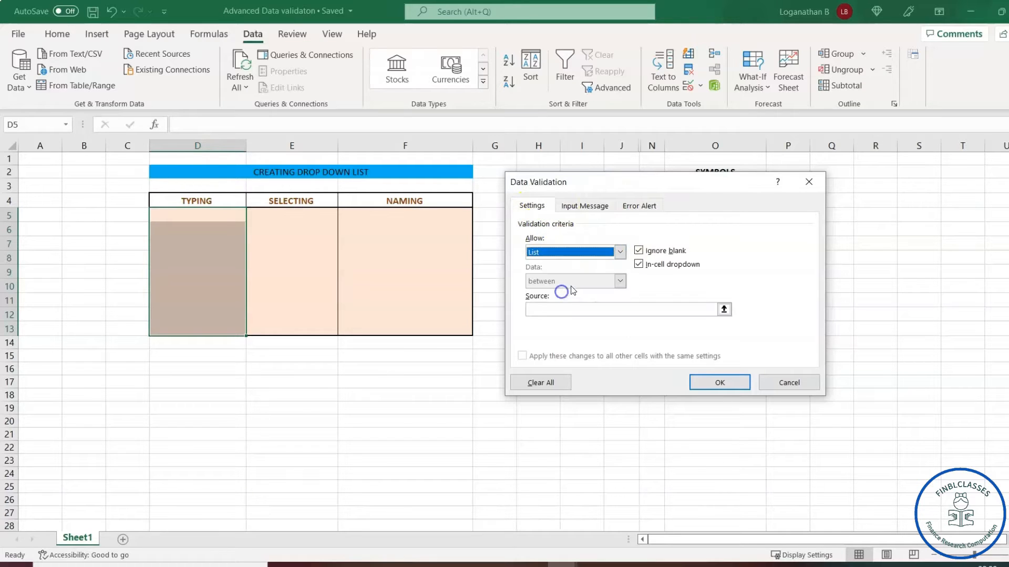
{"action": "left_click_drag", "start_coordinate": [655, 177], "coordinate": [489, 169]}
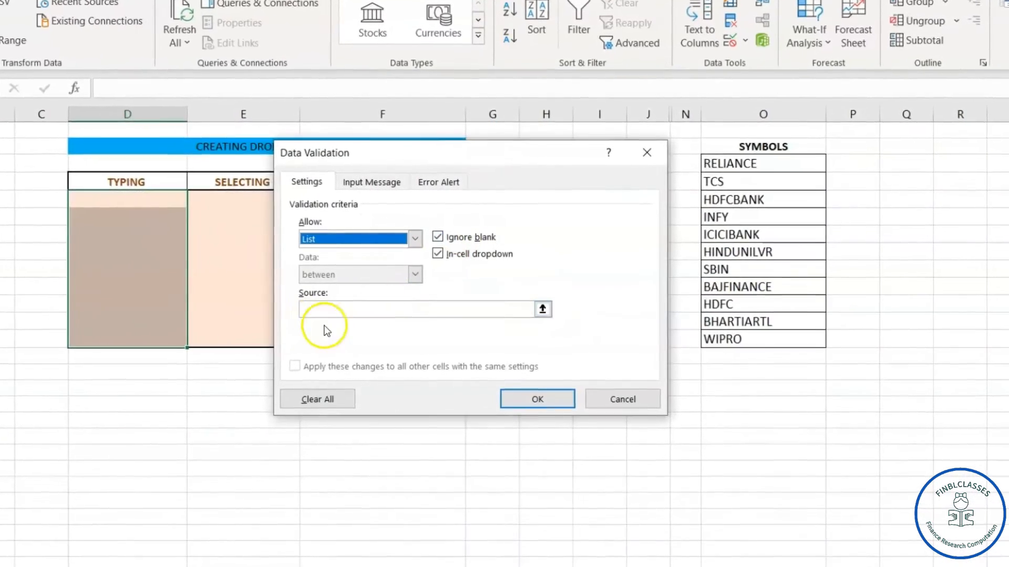
{"action": "left_click", "coordinate": [349, 310]}
{"action": "left_click_drag", "start_coordinate": [506, 146], "coordinate": [457, 142]}
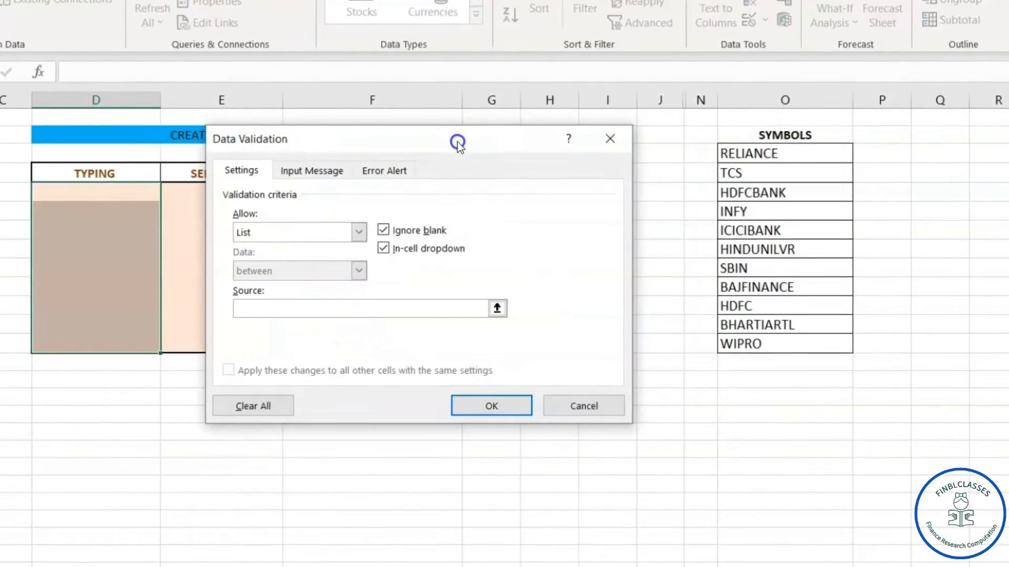
{"action": "type", "text": "RELIANCE , TC"}
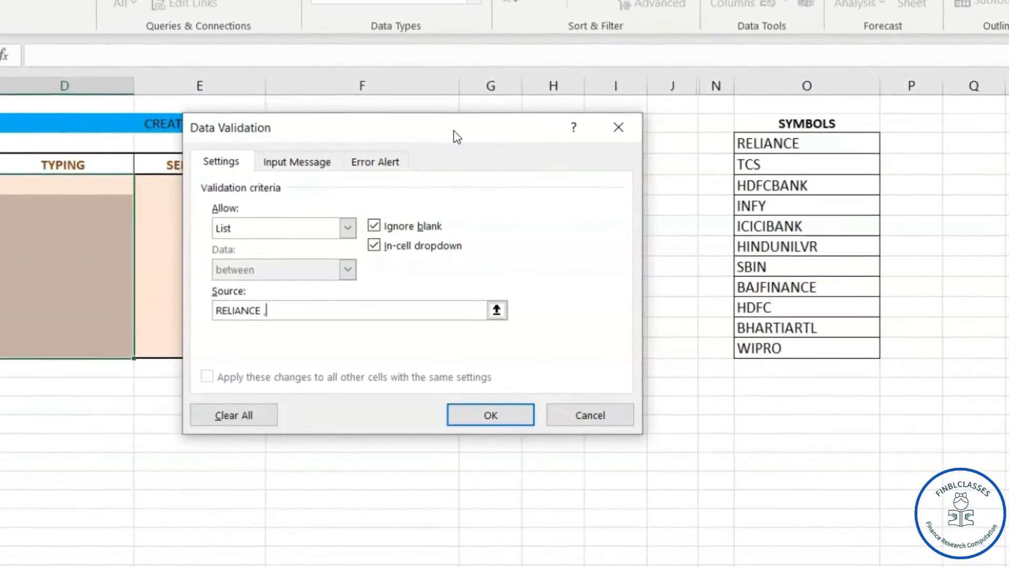
{"action": "type", "text": "S , HDFC"}
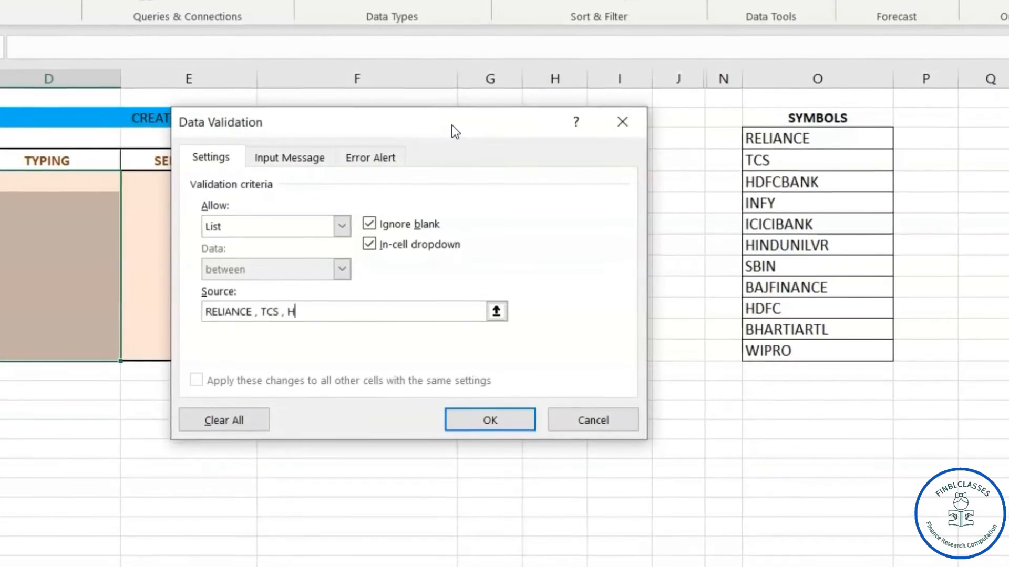
{"action": "type", "text": "BANK,INF"}
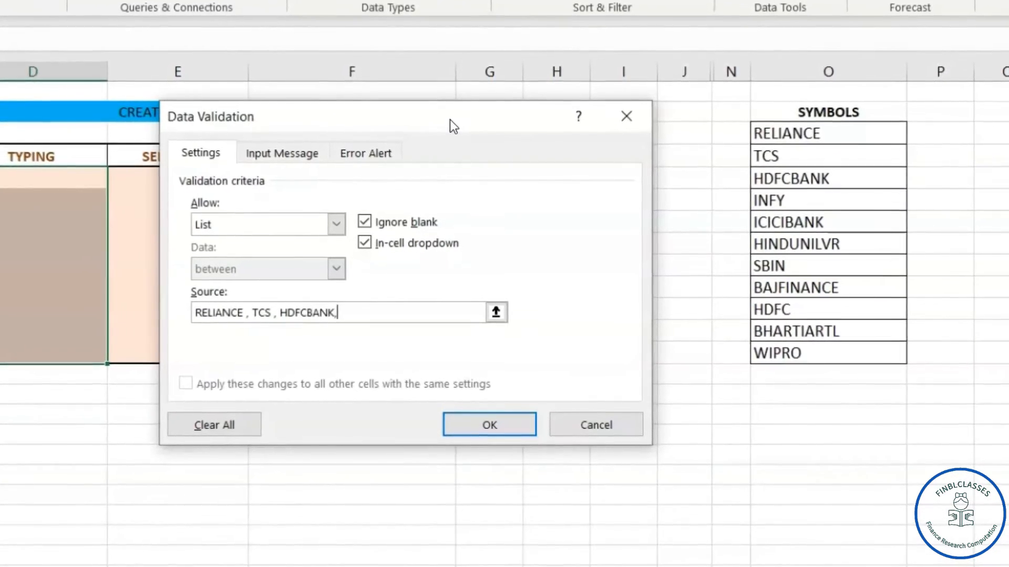
{"action": "type", "text": "Y, I"}
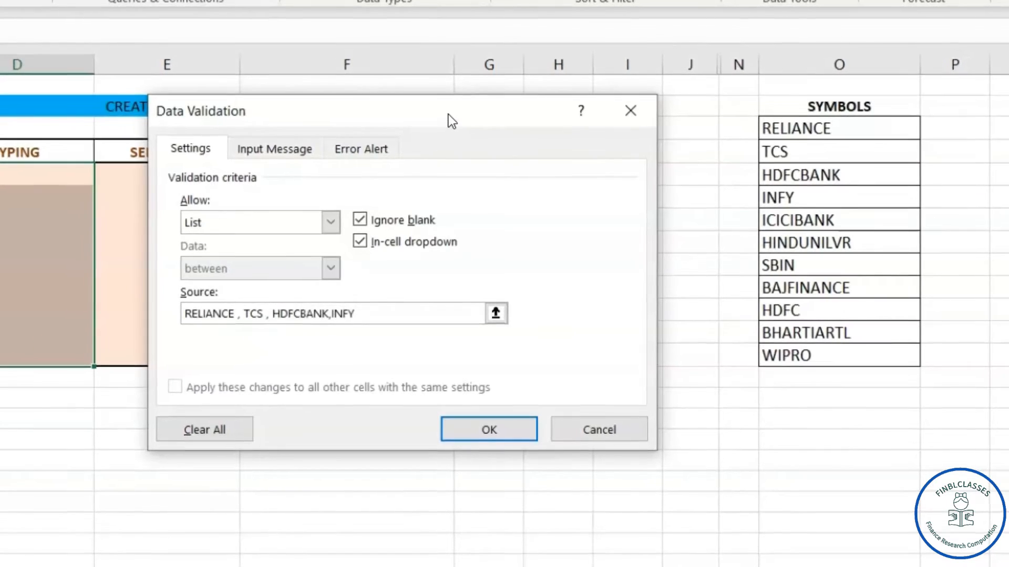
{"action": "type", "text": "CICIBANK"}
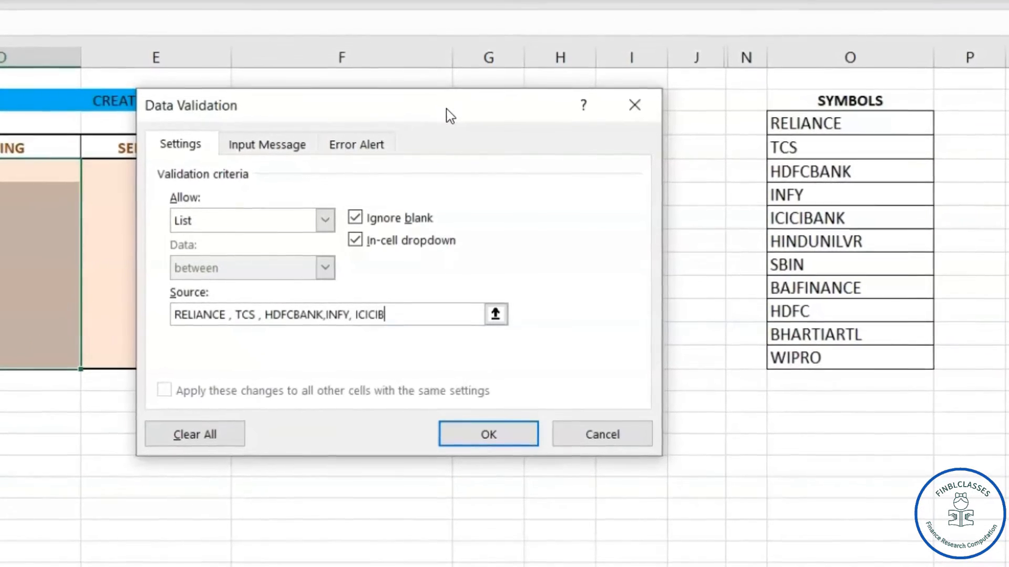
{"action": "type", "text": ",HI"}
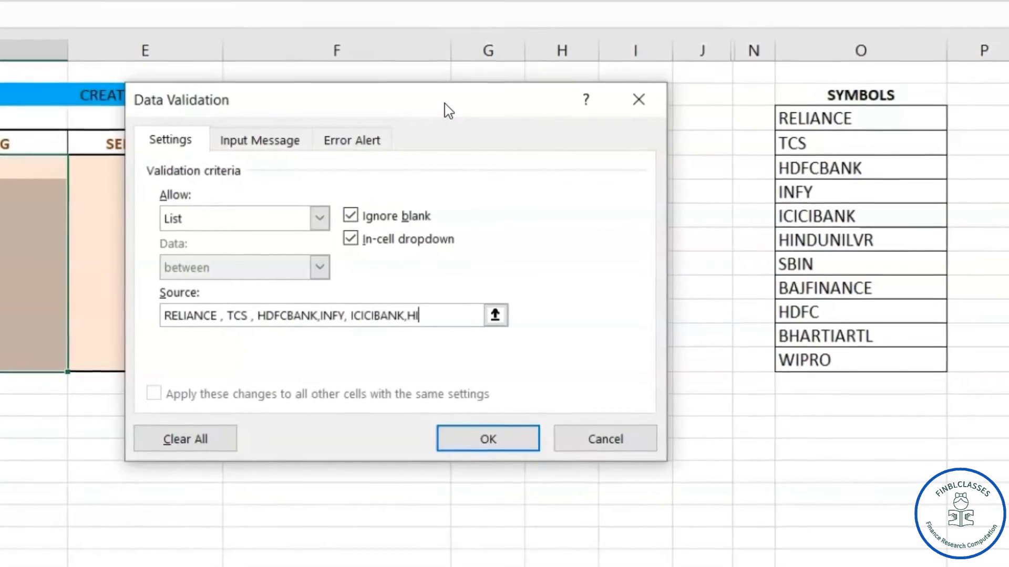
{"action": "type", "text": "NDUNI"}
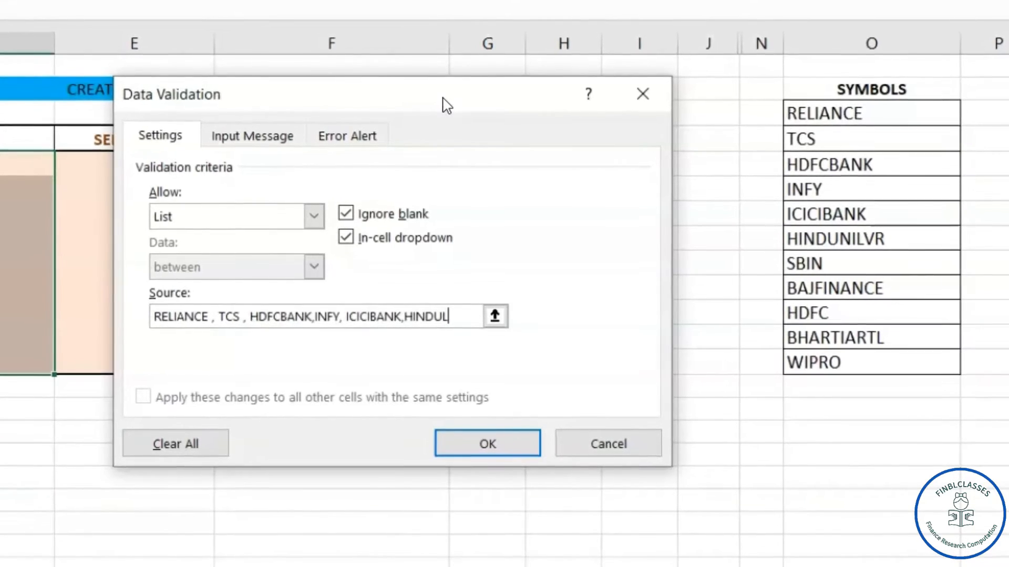
{"action": "type", "text": "LVR, S"}
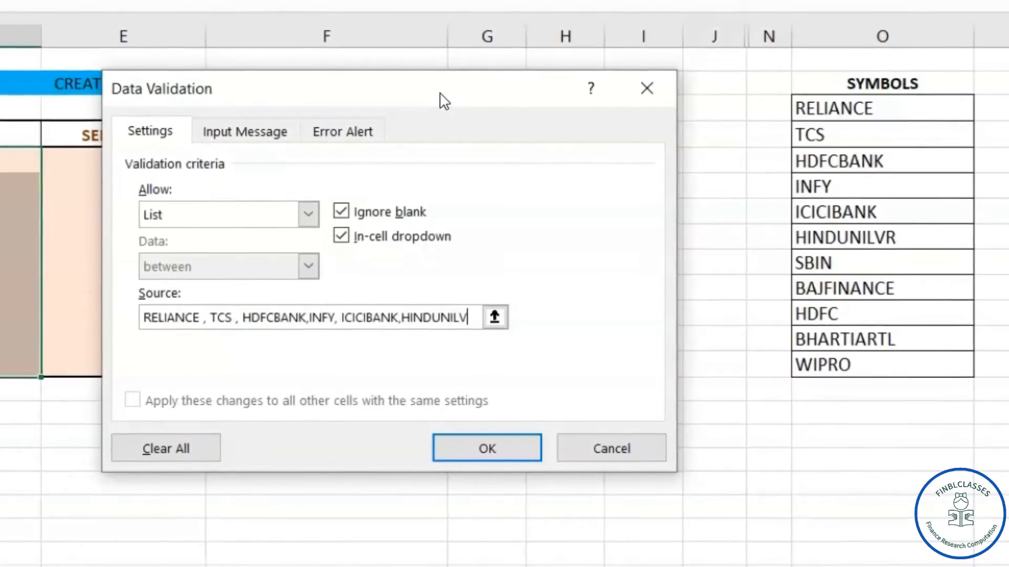
{"action": "type", "text": "BIN, "}
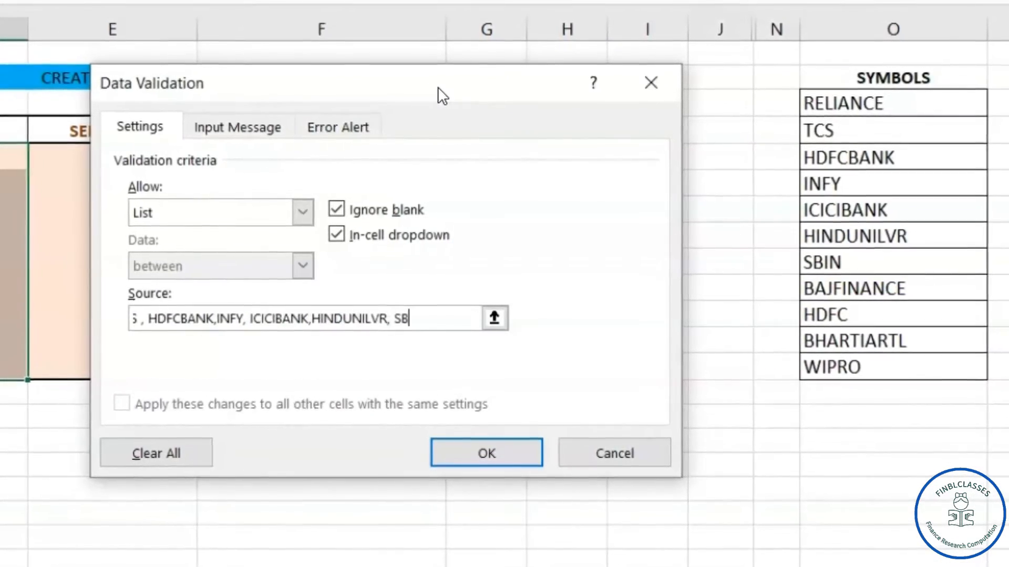
{"action": "type", "text": "BAJFINANCE"}
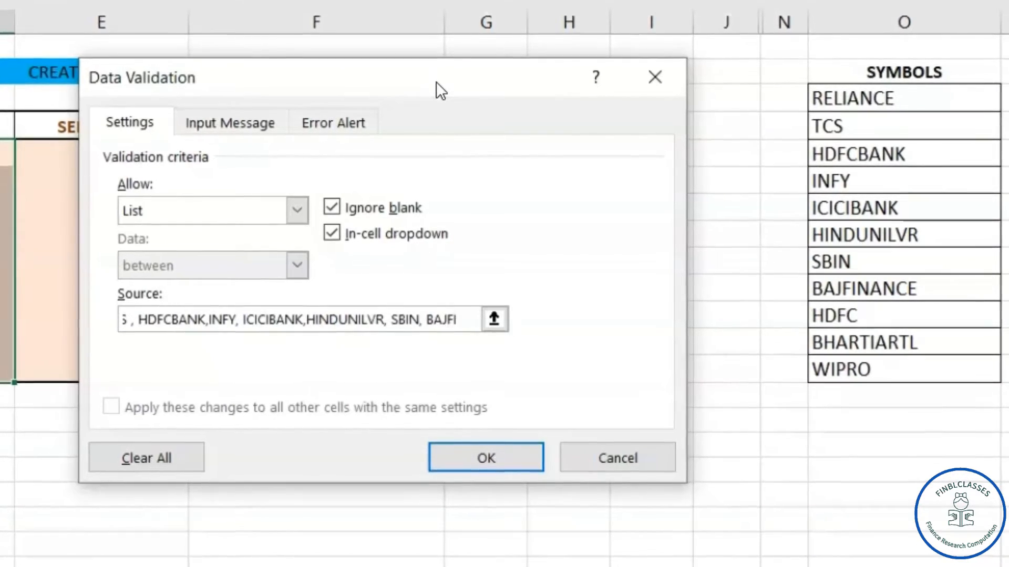
{"action": "type", "text": ", HDFC"}
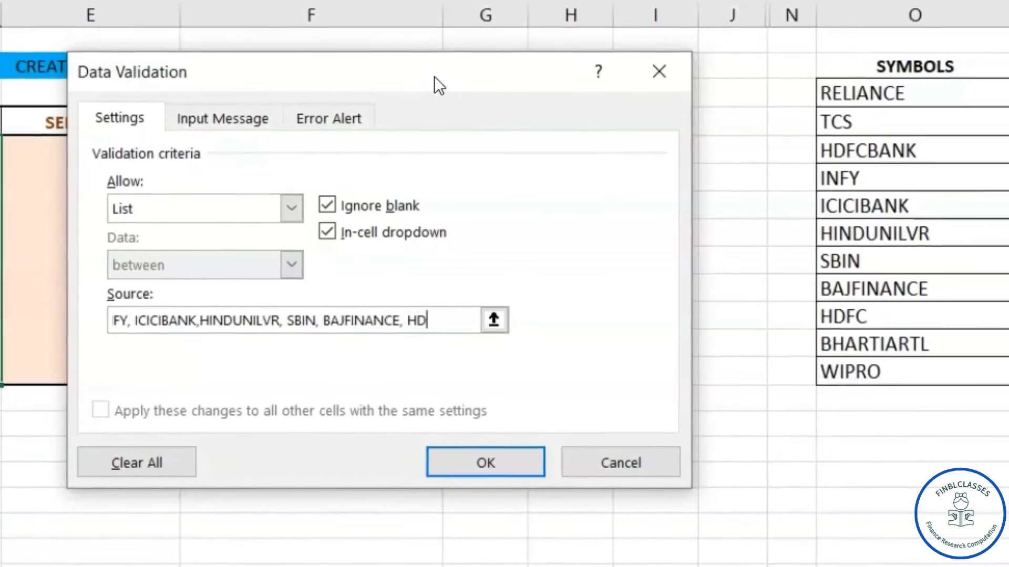
{"action": "type", "text": " ,BHARTIARTL, WI"}
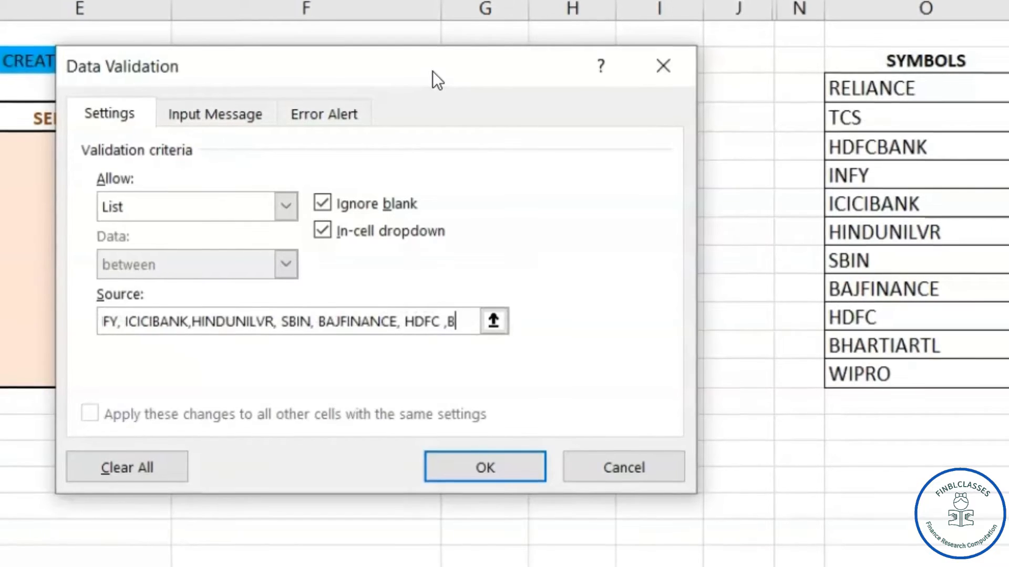
{"action": "type", "text": "PRO"}
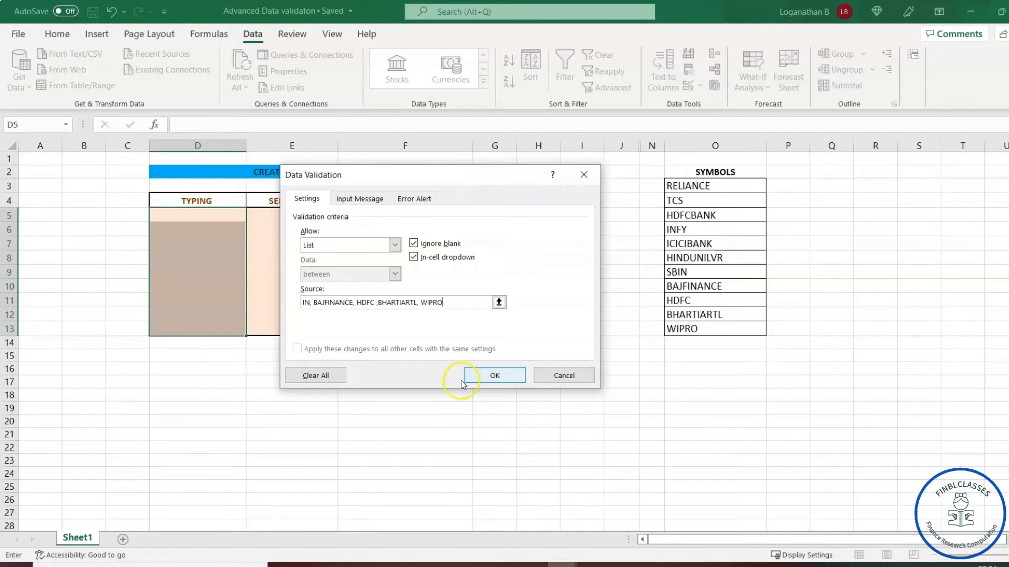
Apply the symbol list validation to D5:D13 and return to cell D5
{"action": "left_click", "coordinate": [499, 376]}
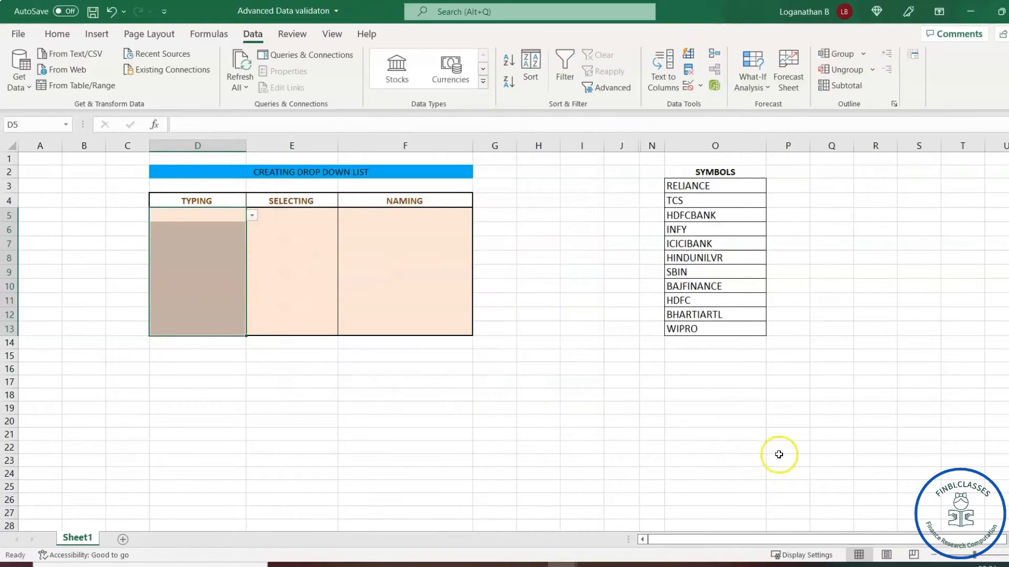
{"action": "left_click", "coordinate": [567, 380]}
{"action": "left_click", "coordinate": [215, 220]}
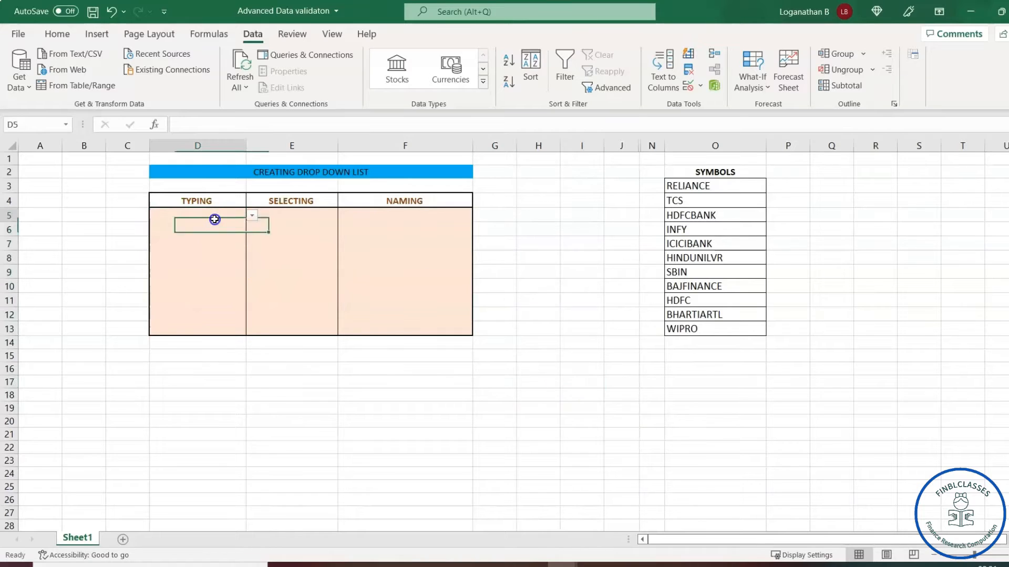
Pick HDFCBANK in D5 from its drop-down, then change it to BAJFINANCE
{"action": "left_click", "coordinate": [253, 216]}
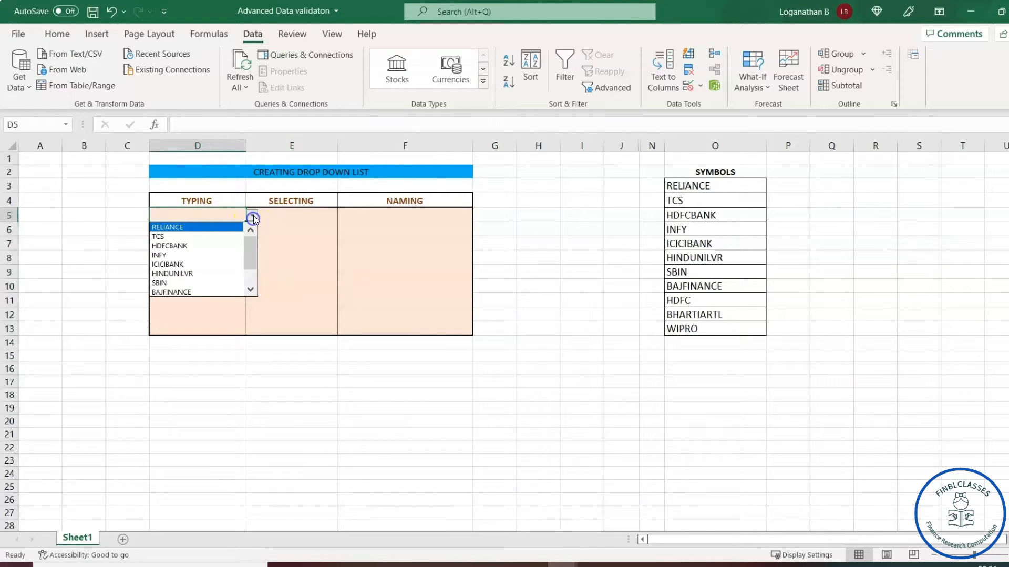
{"action": "left_click", "coordinate": [205, 245]}
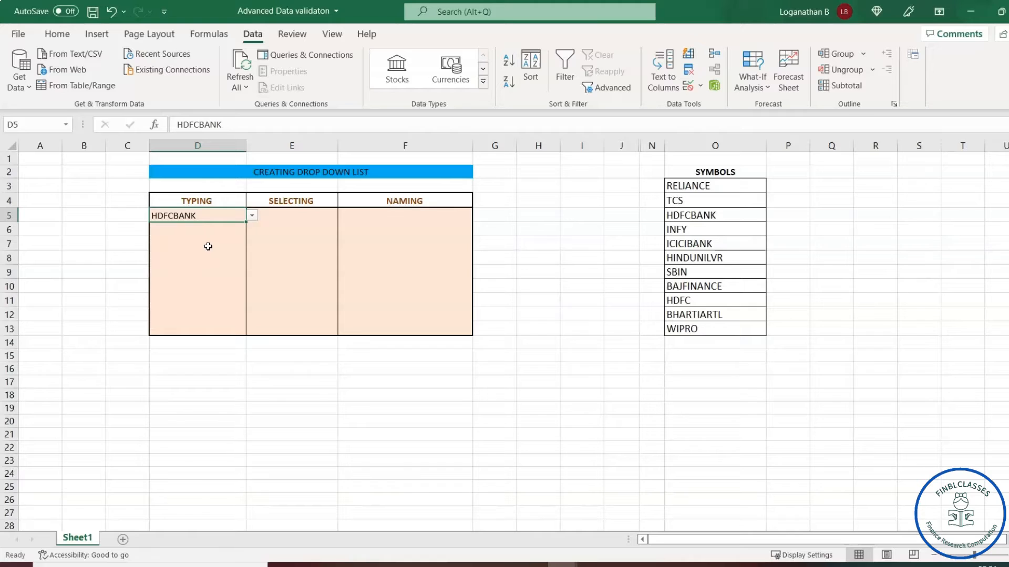
{"action": "left_click", "coordinate": [252, 216]}
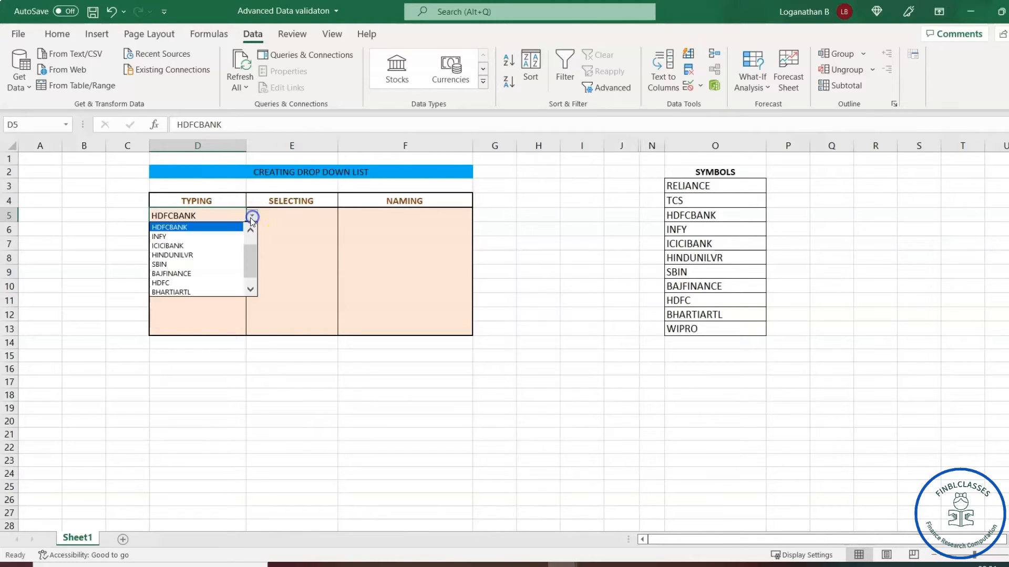
{"action": "left_click", "coordinate": [189, 273]}
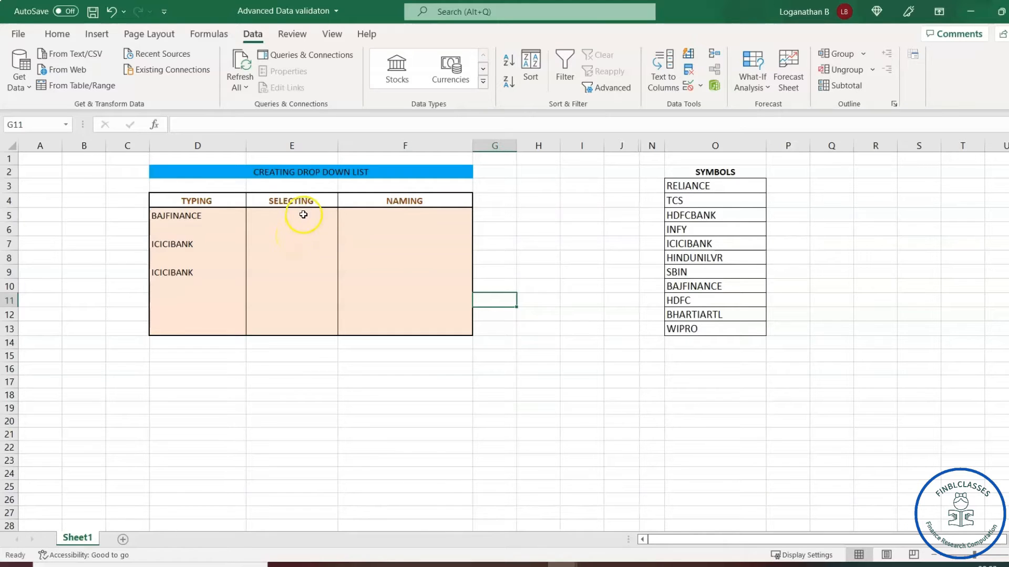
Select the SELECTING cells E5:E13 and open Data Validation, moving the dialog aside
{"action": "left_click", "coordinate": [303, 215]}
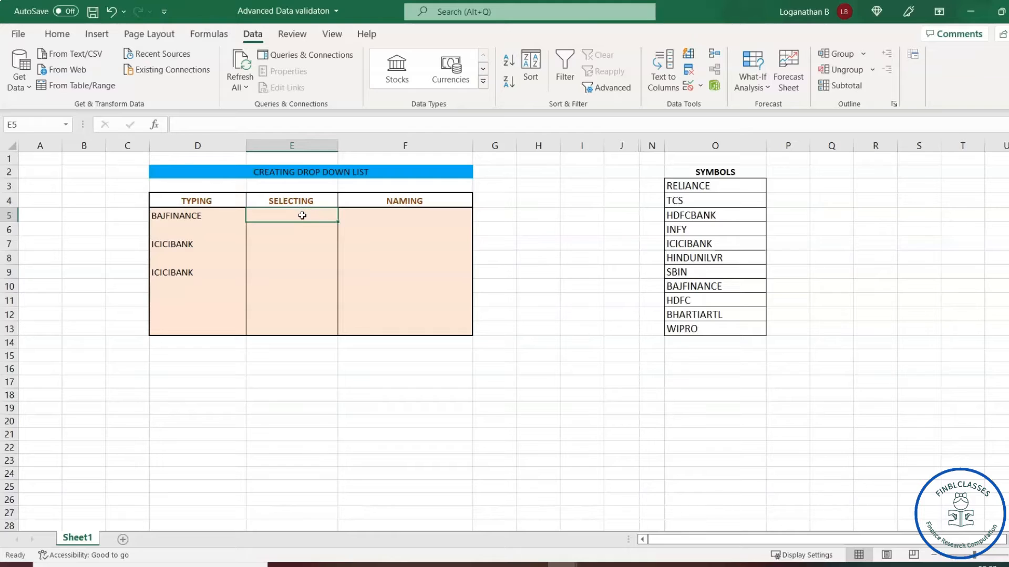
{"action": "left_click_drag", "start_coordinate": [302, 231], "coordinate": [293, 329]}
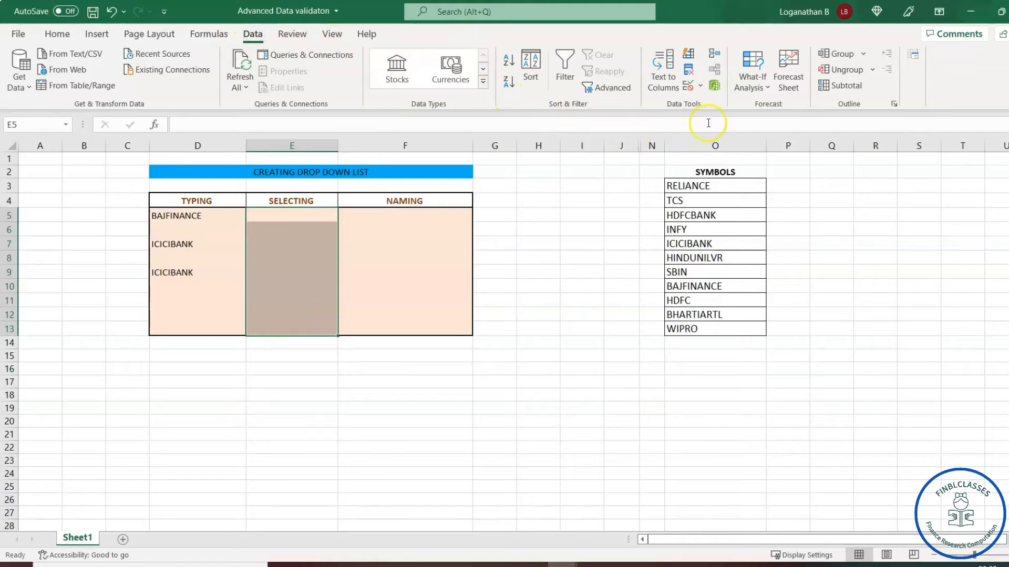
{"action": "left_click", "coordinate": [688, 87]}
{"action": "left_click_drag", "start_coordinate": [390, 175], "coordinate": [447, 220]}
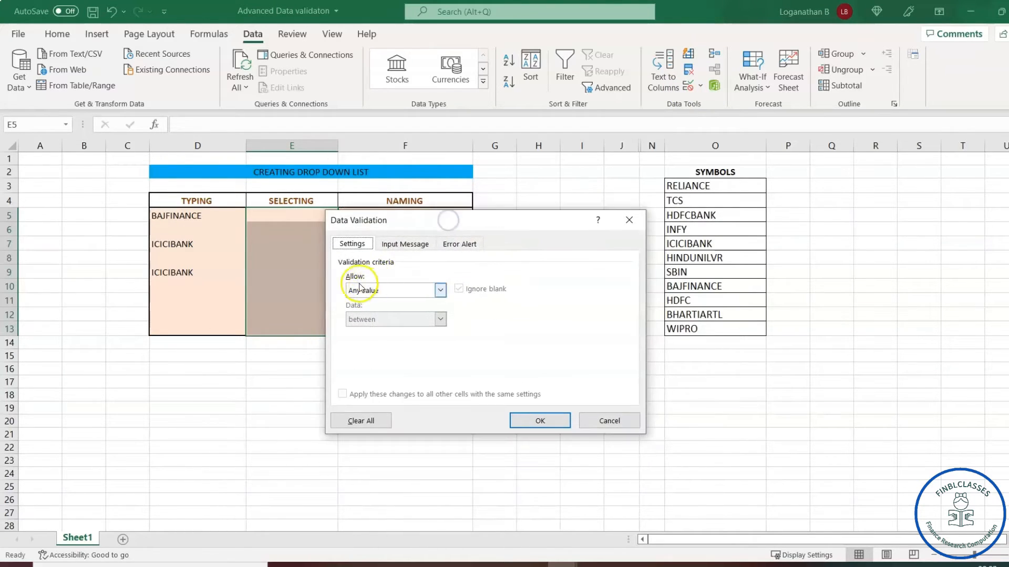
Allow a List for E5:E13 sourced from the range =$O$3:$O$13 and confirm it
{"action": "left_click", "coordinate": [440, 290]}
{"action": "left_click", "coordinate": [380, 332]}
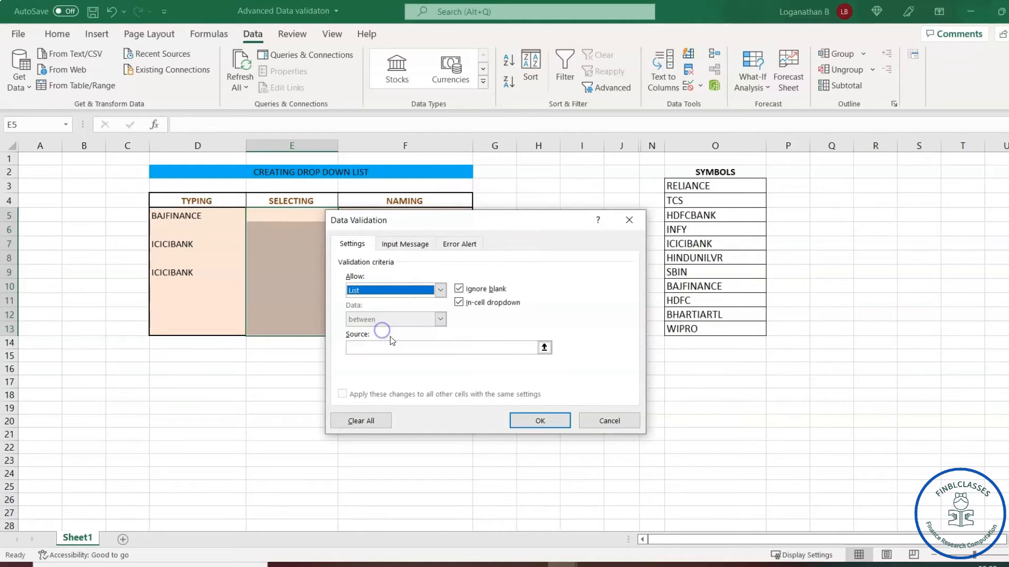
{"action": "left_click_drag", "start_coordinate": [514, 223], "coordinate": [513, 46]}
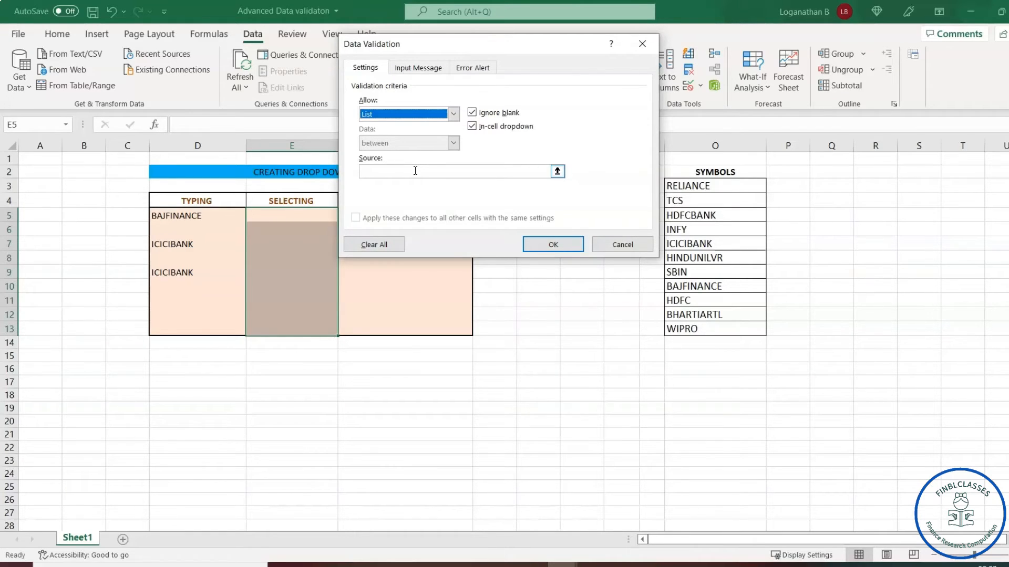
{"action": "left_click", "coordinate": [415, 171]}
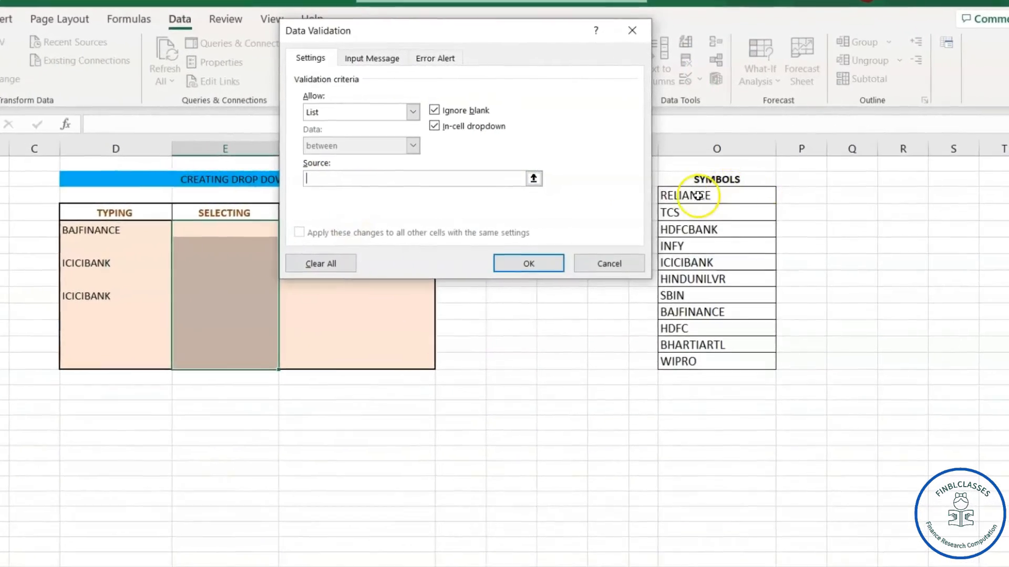
{"action": "left_click", "coordinate": [698, 196]}
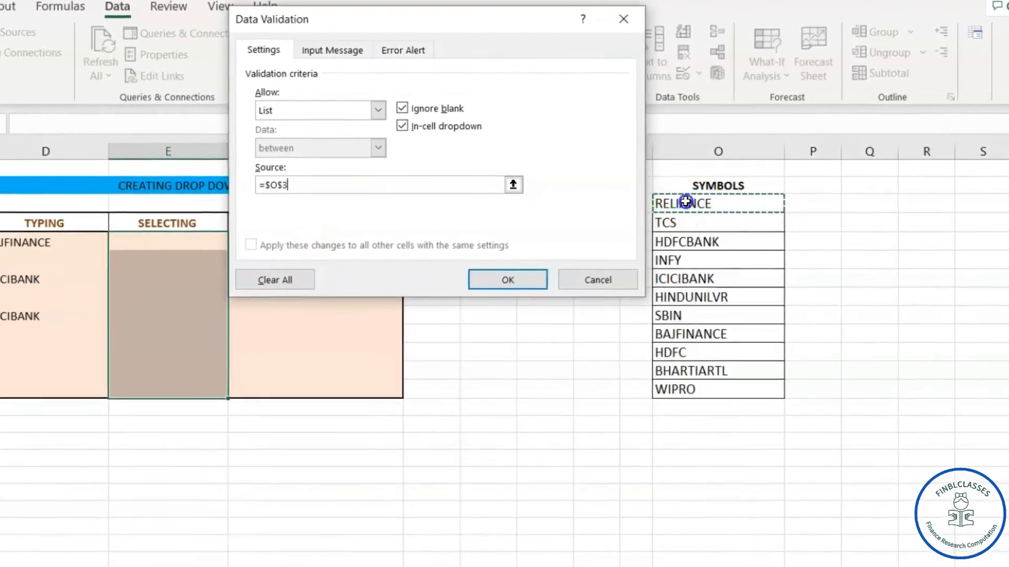
{"action": "left_click_drag", "start_coordinate": [685, 202], "coordinate": [696, 424]}
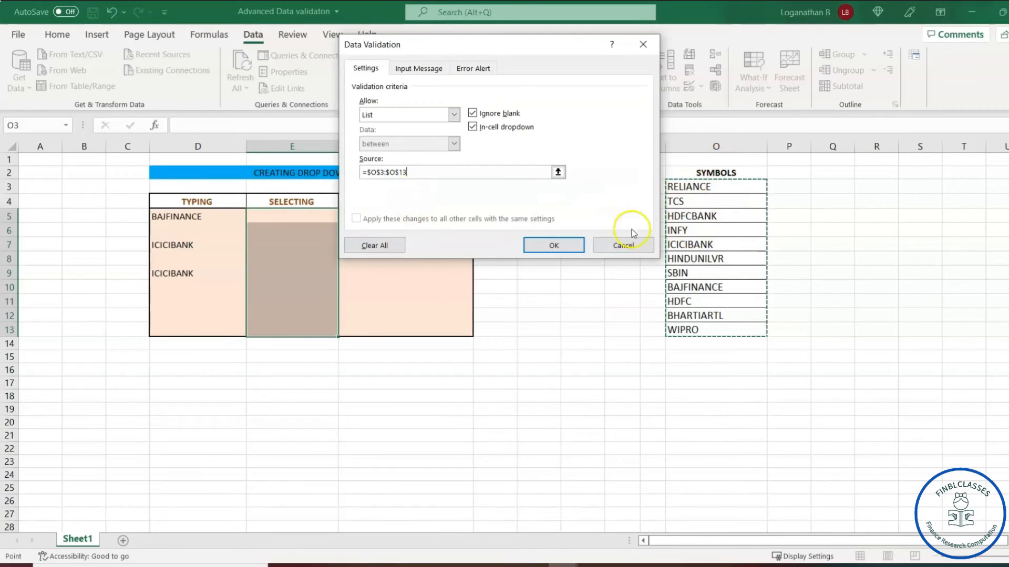
{"action": "left_click", "coordinate": [555, 246]}
{"action": "left_click", "coordinate": [303, 217]}
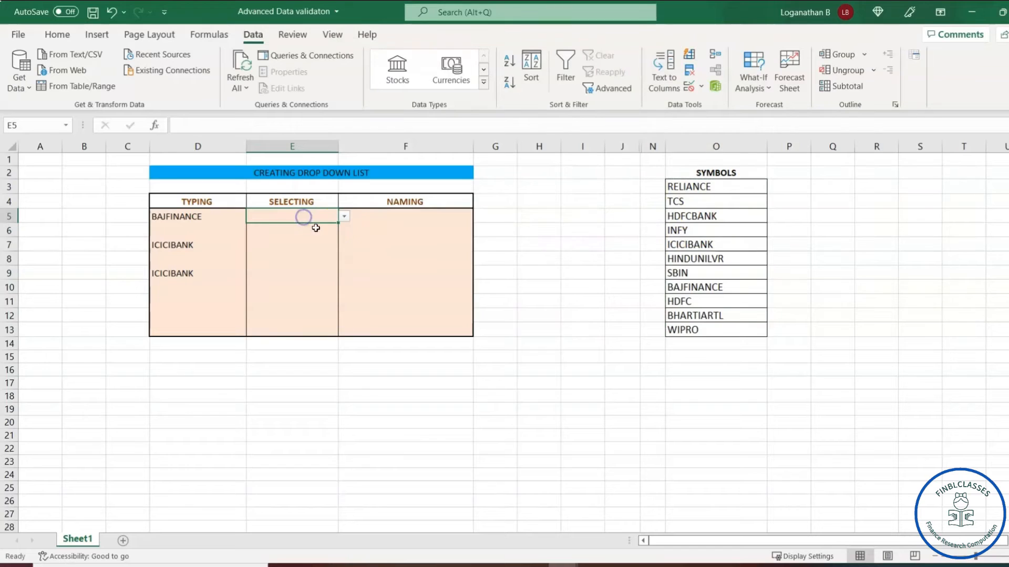
Pick INFY in E5, HINDUNILVR in E9 and HDFCBANK in E13 from their drop-downs
{"action": "left_click", "coordinate": [344, 216]}
{"action": "left_click", "coordinate": [303, 254]}
{"action": "left_click", "coordinate": [302, 272]}
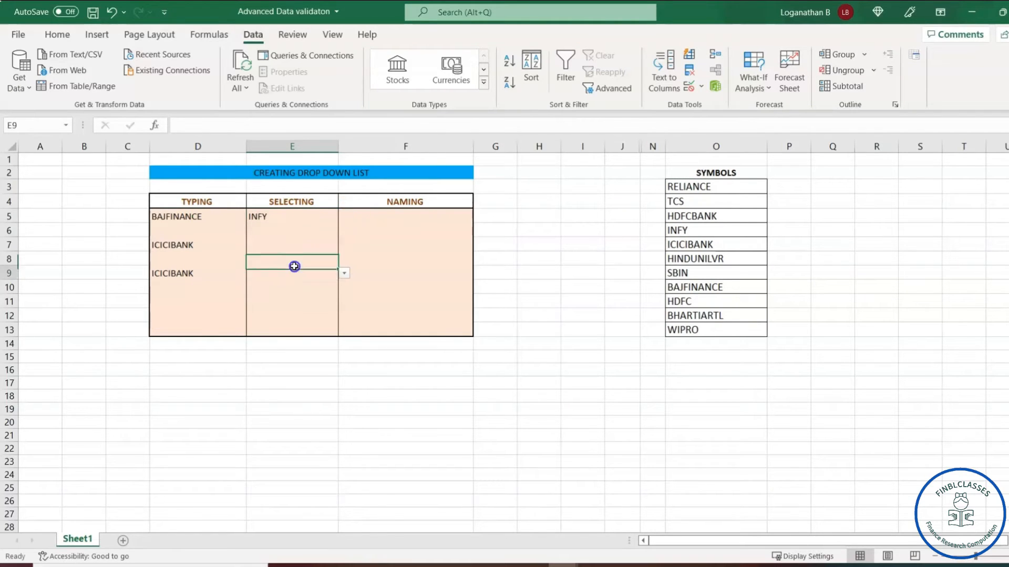
{"action": "left_click", "coordinate": [344, 273]}
{"action": "left_click", "coordinate": [293, 331]}
{"action": "left_click", "coordinate": [292, 328]}
{"action": "left_click", "coordinate": [346, 331]}
{"action": "left_click", "coordinate": [292, 355]}
{"action": "left_click", "coordinate": [300, 295]}
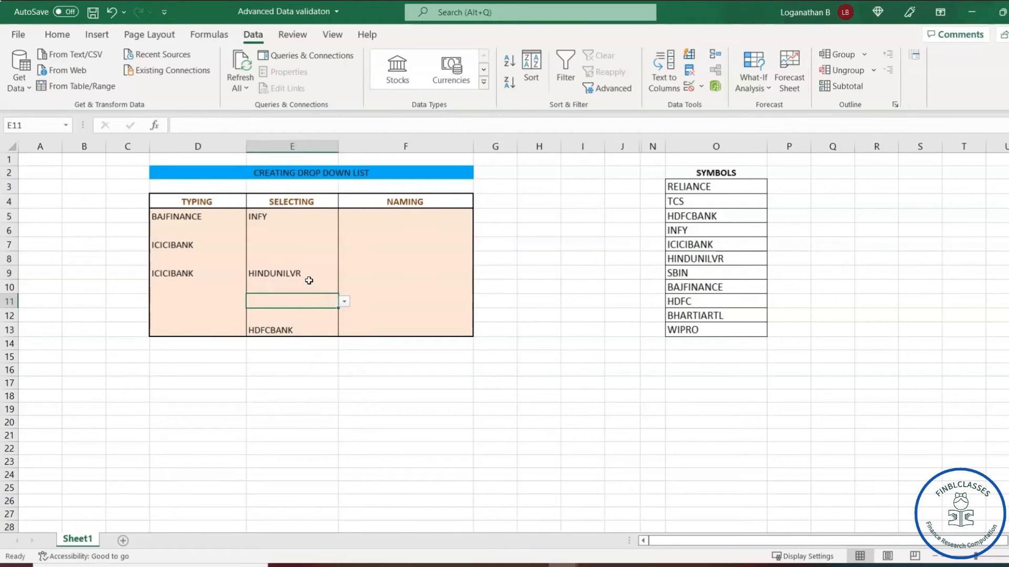
{"action": "left_click", "coordinate": [304, 245]}
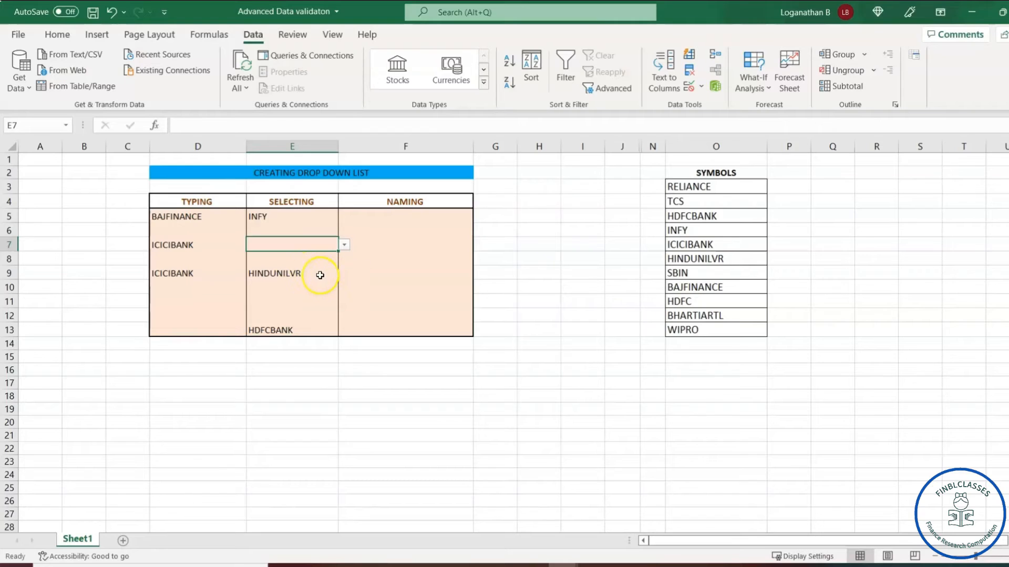
{"action": "left_click", "coordinate": [439, 246]}
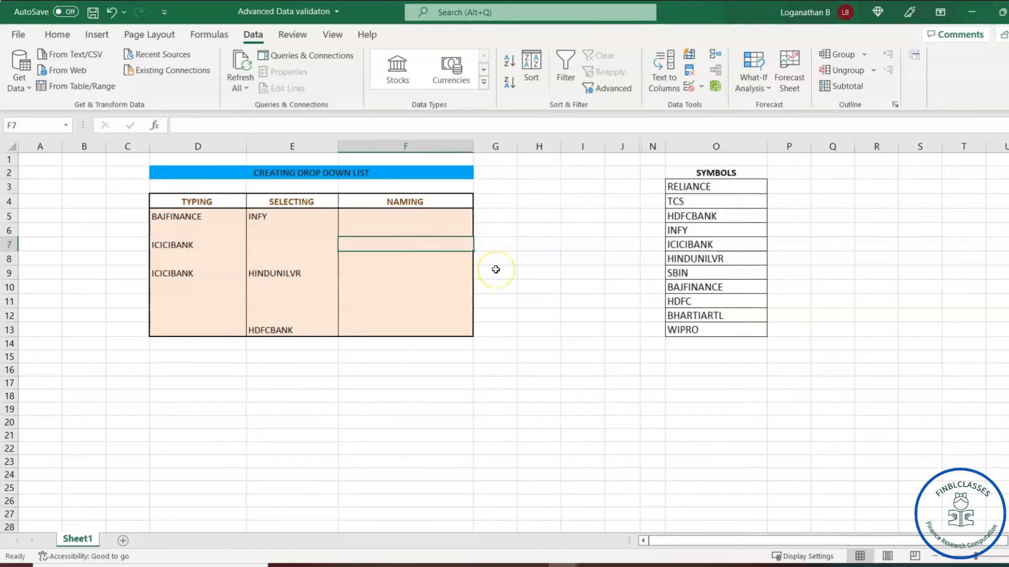
{"action": "left_click", "coordinate": [416, 216]}
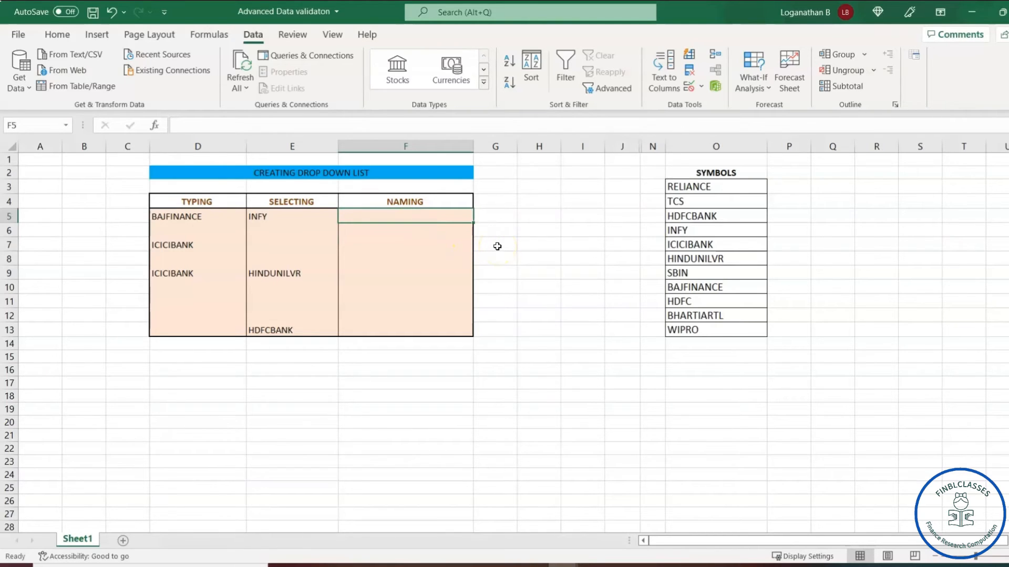
Name the symbol list O3:O13 SYMBOL using the Name Box
{"action": "left_click_drag", "start_coordinate": [694, 188], "coordinate": [693, 328]}
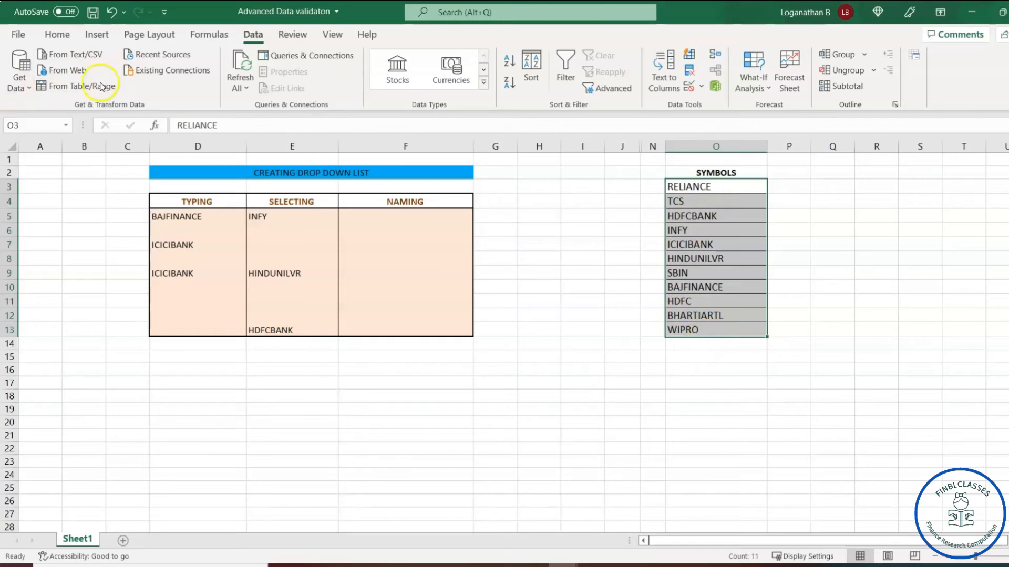
{"action": "left_click", "coordinate": [36, 126]}
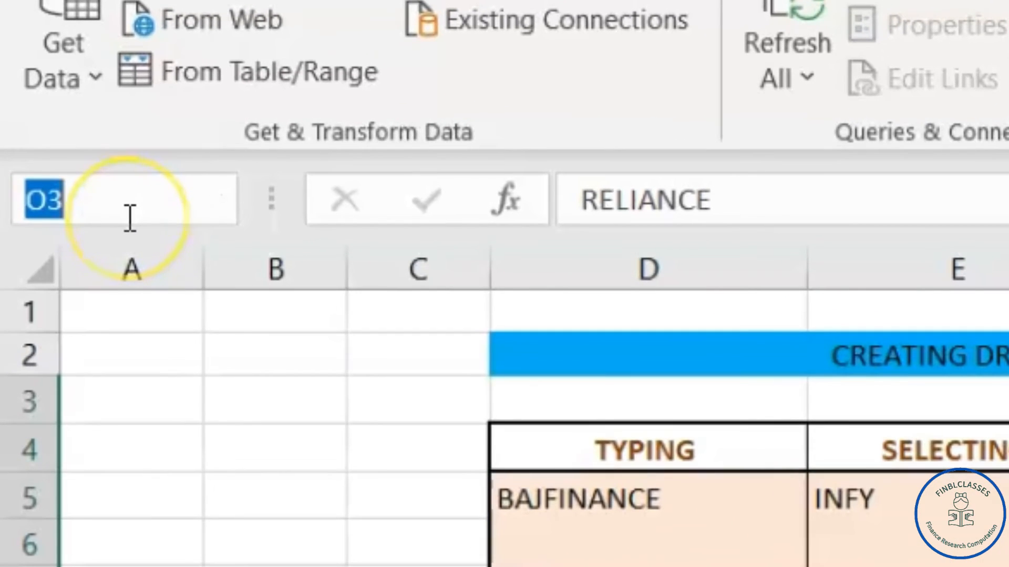
{"action": "type", "text": "SYMBOL"}
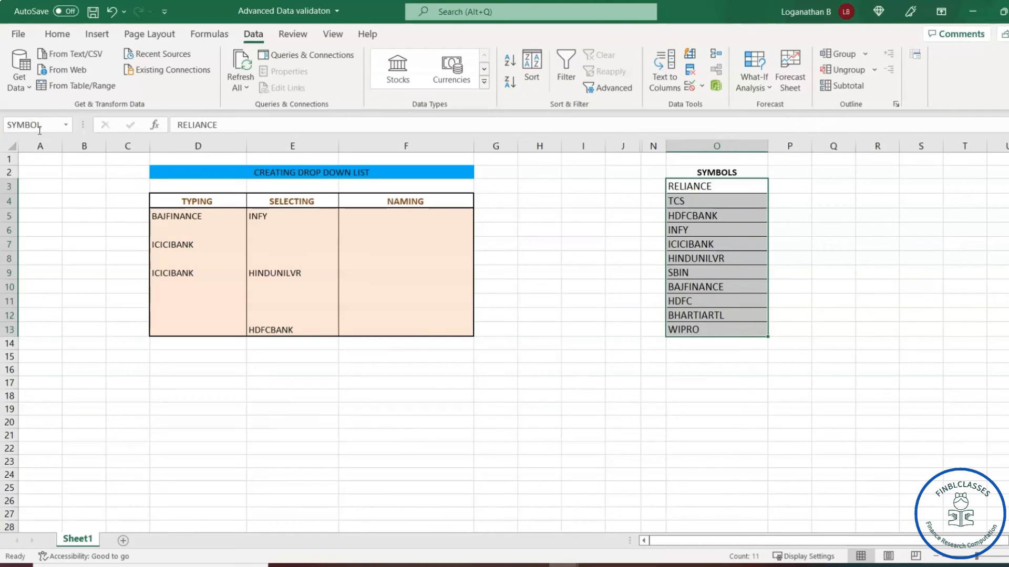
{"action": "left_click", "coordinate": [581, 283]}
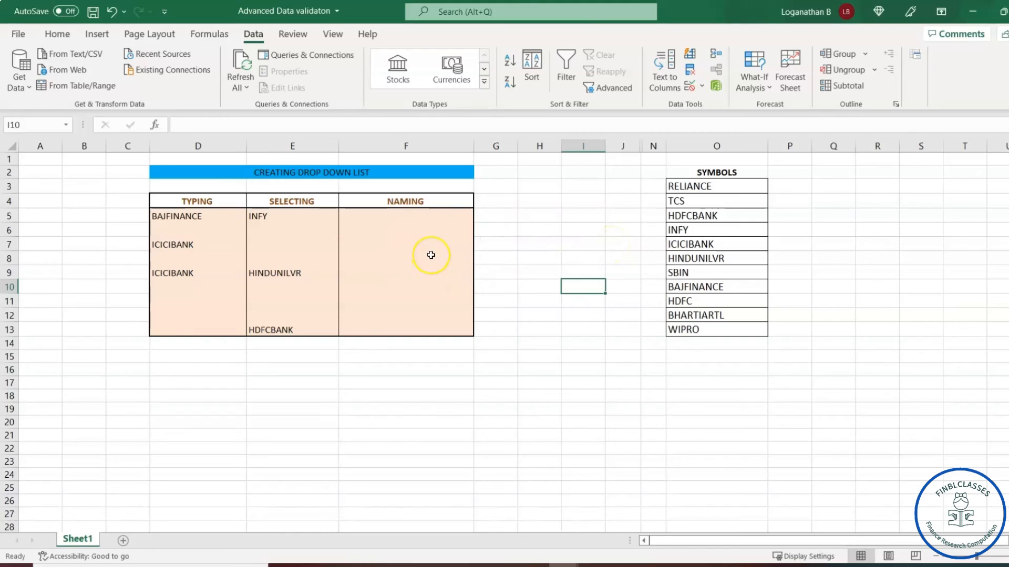
Select the NAMING cells F5:F13 and open Data Validation from the Data tab
{"action": "left_click", "coordinate": [398, 214]}
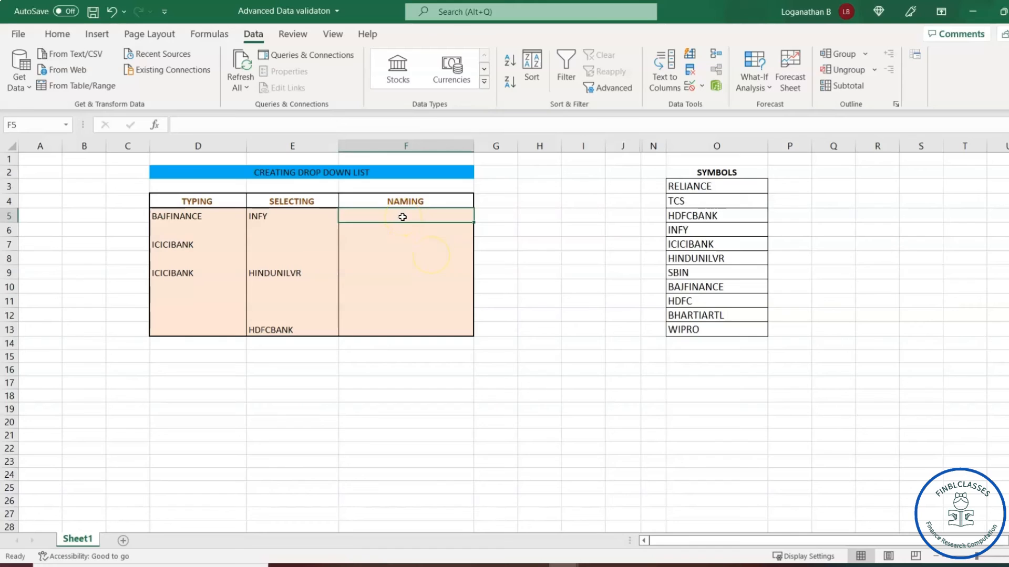
{"action": "left_click_drag", "start_coordinate": [403, 217], "coordinate": [415, 327]}
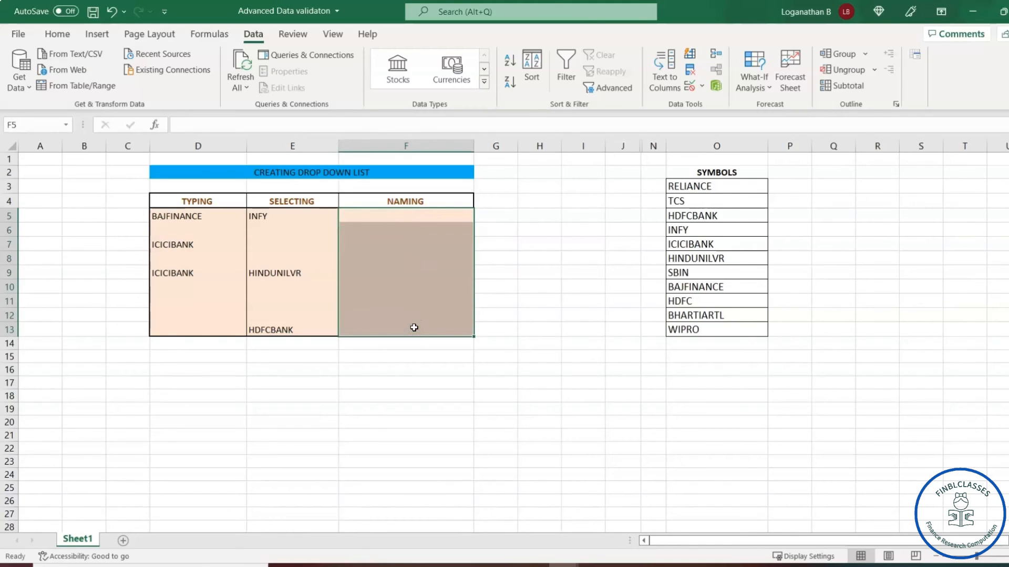
{"action": "left_click", "coordinate": [255, 35]}
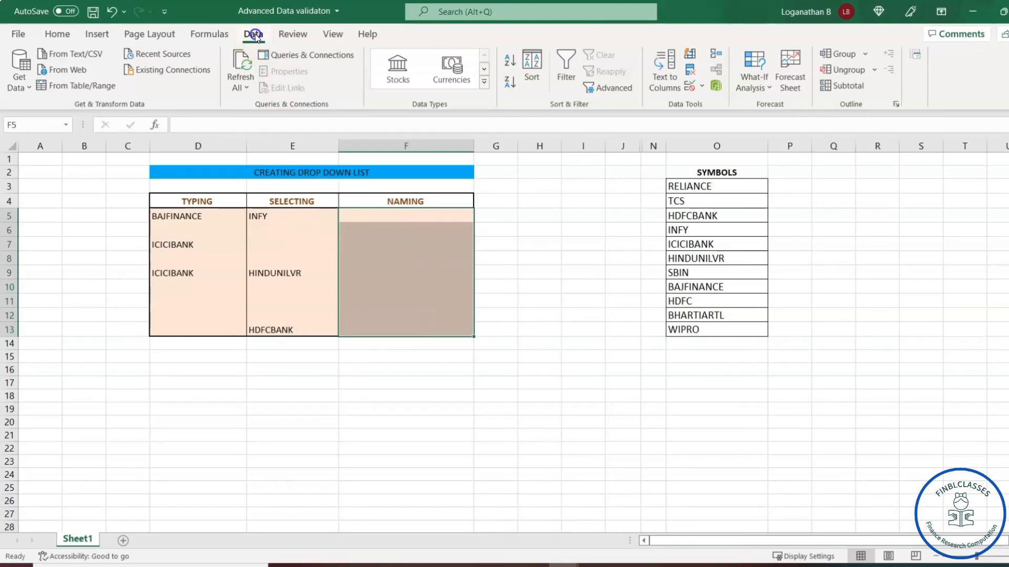
{"action": "left_click", "coordinate": [690, 88]}
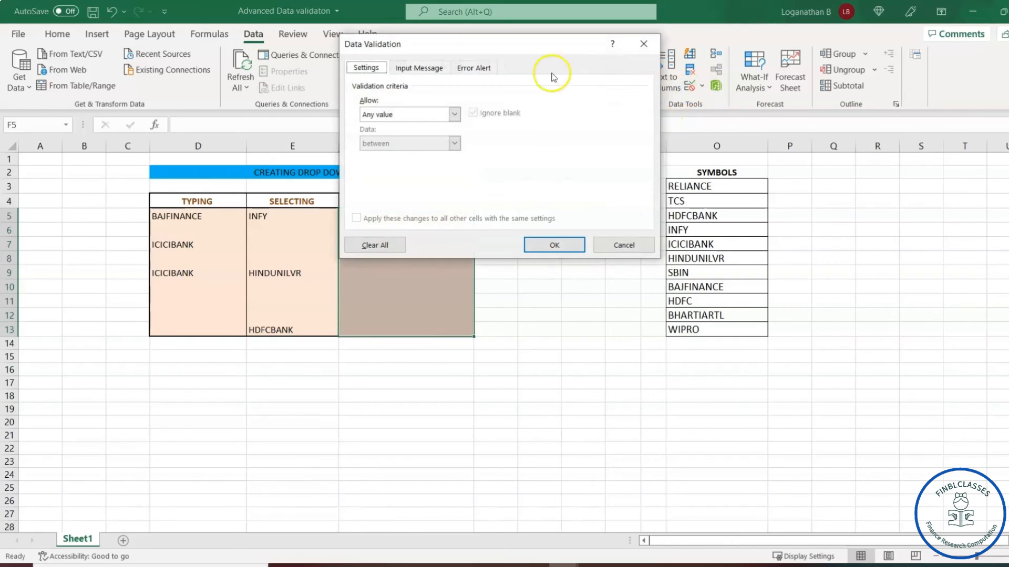
Allow a List for F5:F13 with source =SYMBOL and confirm it
{"action": "left_click_drag", "start_coordinate": [535, 44], "coordinate": [212, 152]}
{"action": "left_click", "coordinate": [130, 229]}
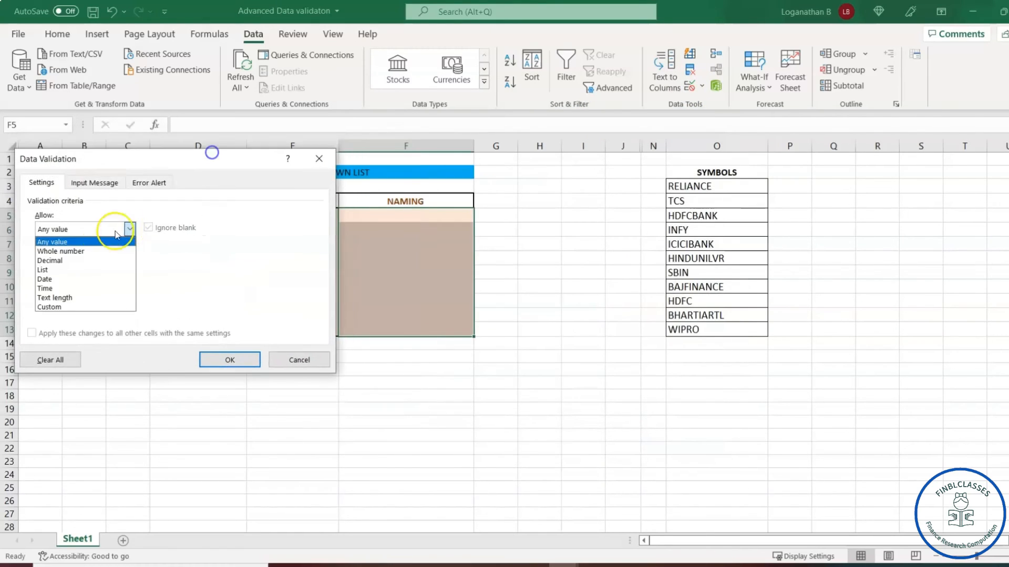
{"action": "left_click", "coordinate": [72, 270]}
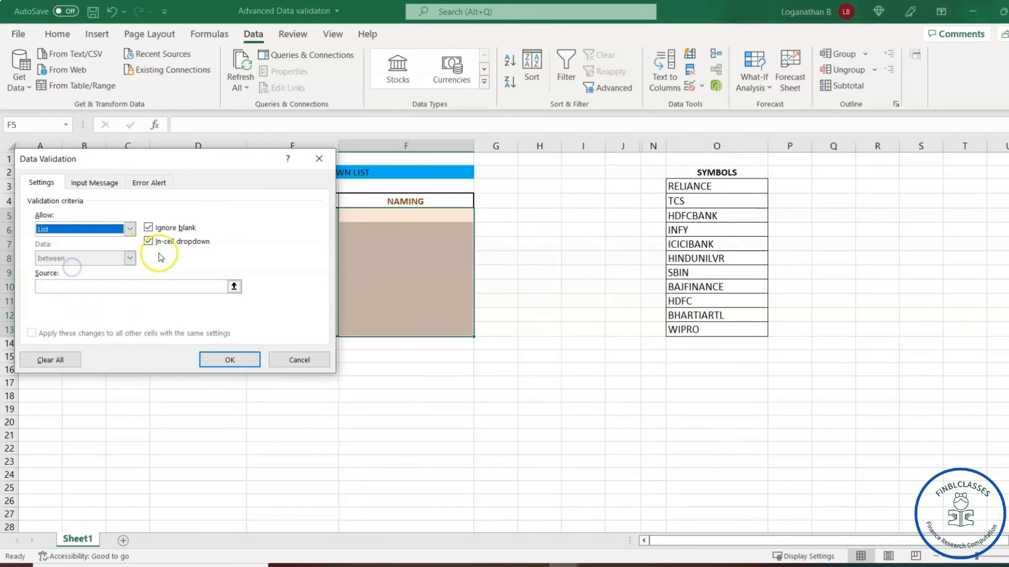
{"action": "left_click", "coordinate": [130, 286]}
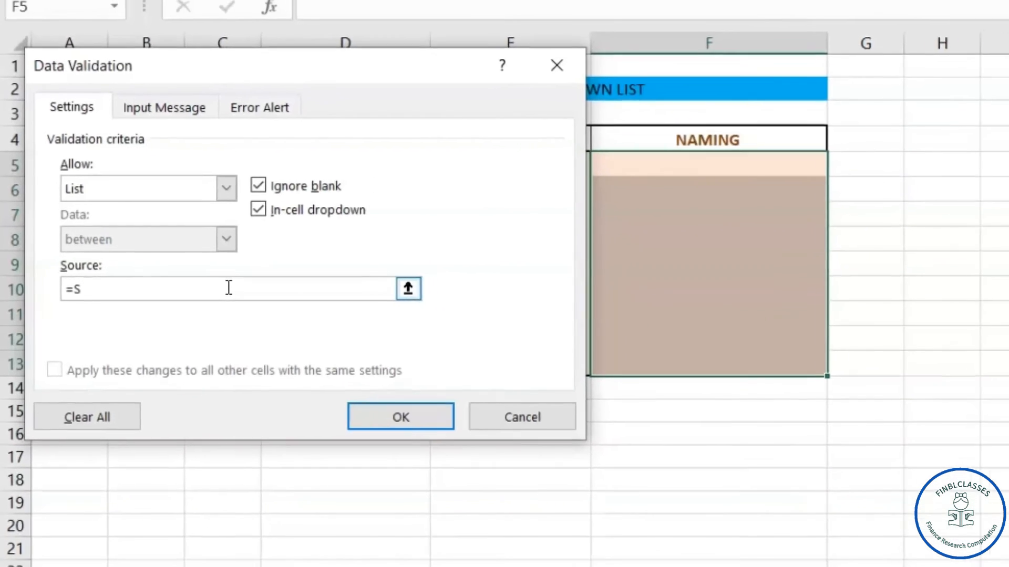
{"action": "type", "text": "YMBOL"}
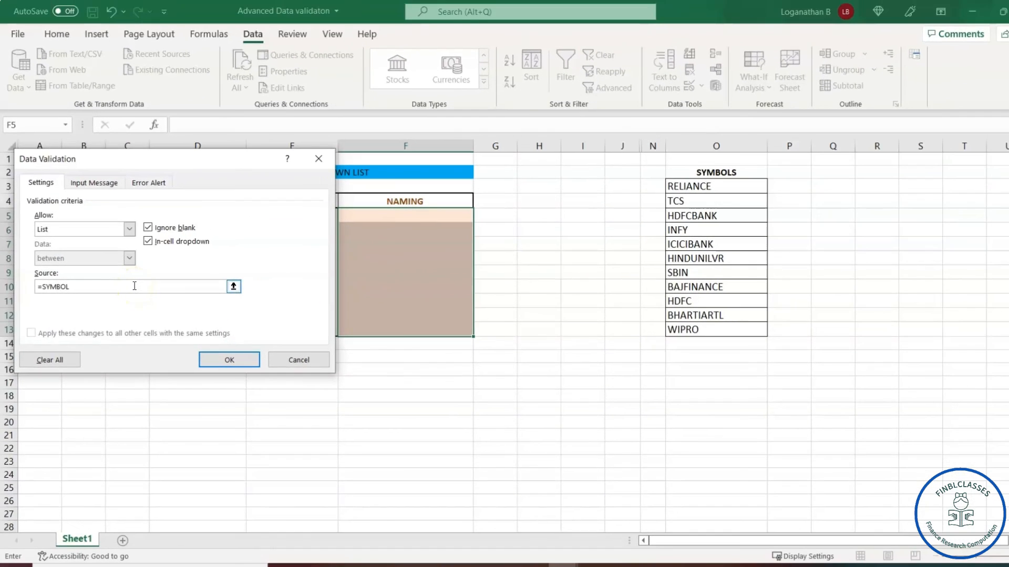
{"action": "left_click", "coordinate": [229, 360]}
{"action": "left_click", "coordinate": [441, 260]}
Pick HDFCBANK from the drop-down in F5, F8 and F11
{"action": "left_click", "coordinate": [409, 217]}
{"action": "left_click", "coordinate": [479, 216]}
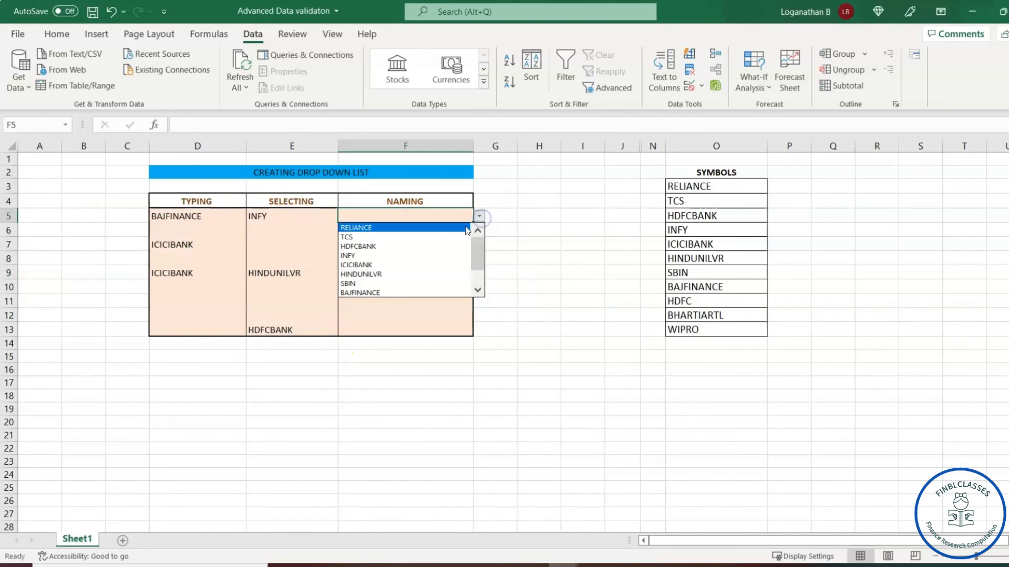
{"action": "left_click", "coordinate": [404, 247]}
{"action": "left_click", "coordinate": [405, 259]}
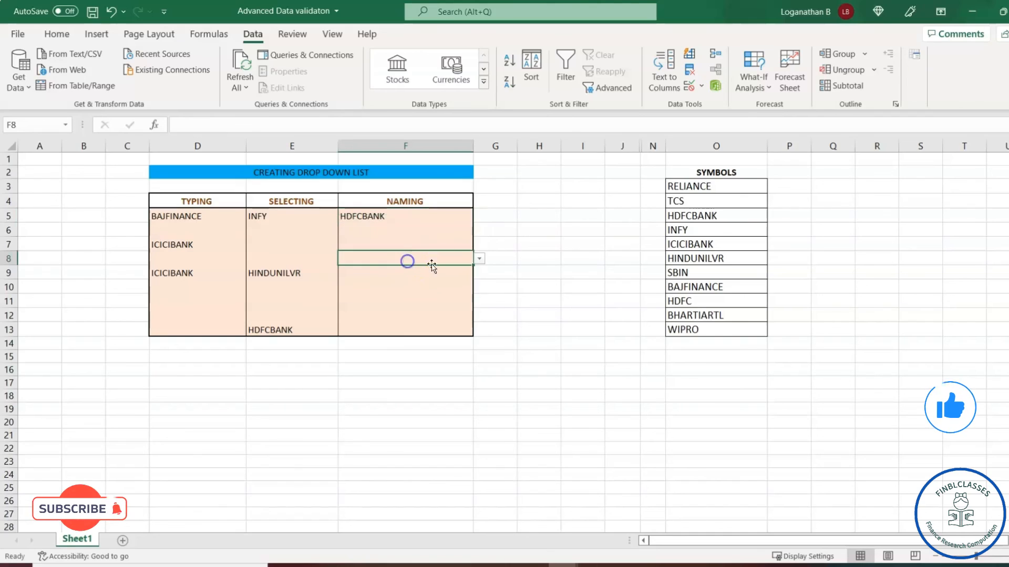
{"action": "left_click", "coordinate": [479, 259]}
{"action": "left_click", "coordinate": [405, 285]}
{"action": "left_click", "coordinate": [397, 300]}
{"action": "left_click", "coordinate": [479, 301]}
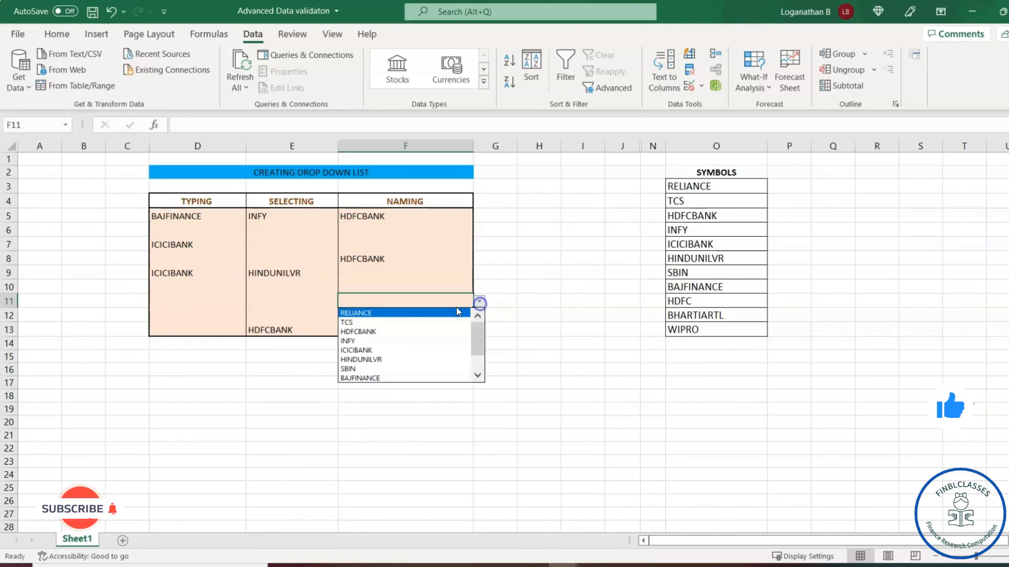
{"action": "left_click", "coordinate": [399, 335]}
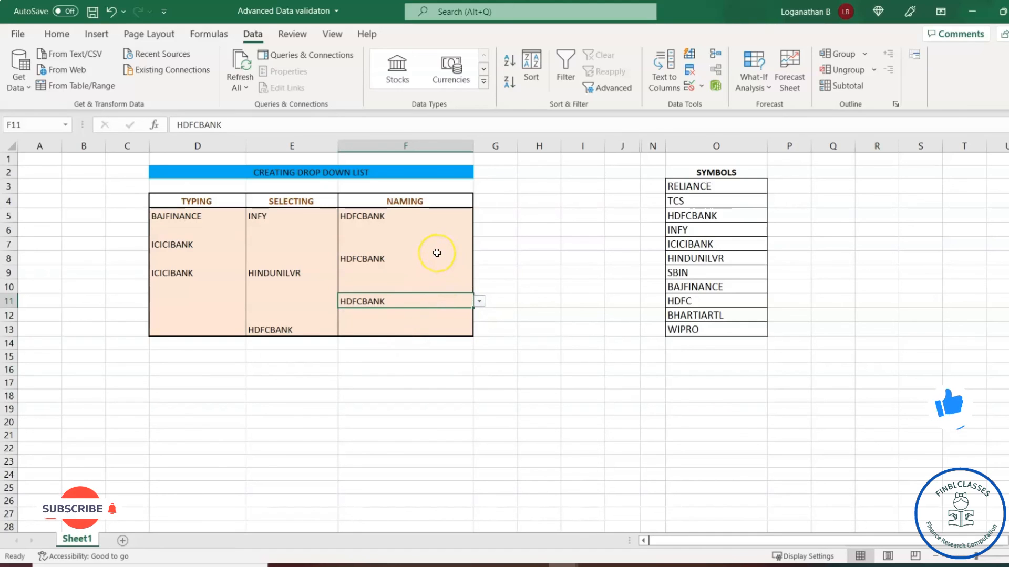